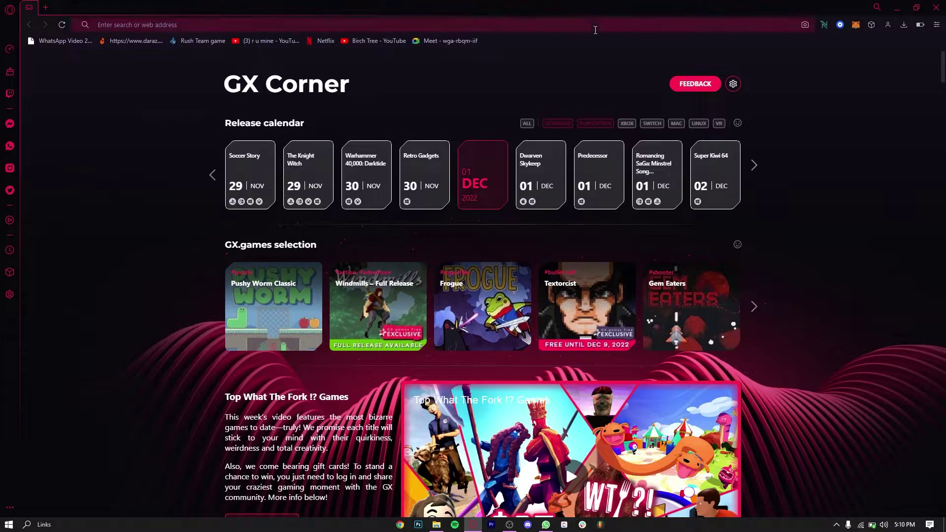
- Search the web for 'ecwid' from the Opera GX address bar
{"action": "left_click", "coordinate": [593, 30]}
{"action": "type", "text": "d"}
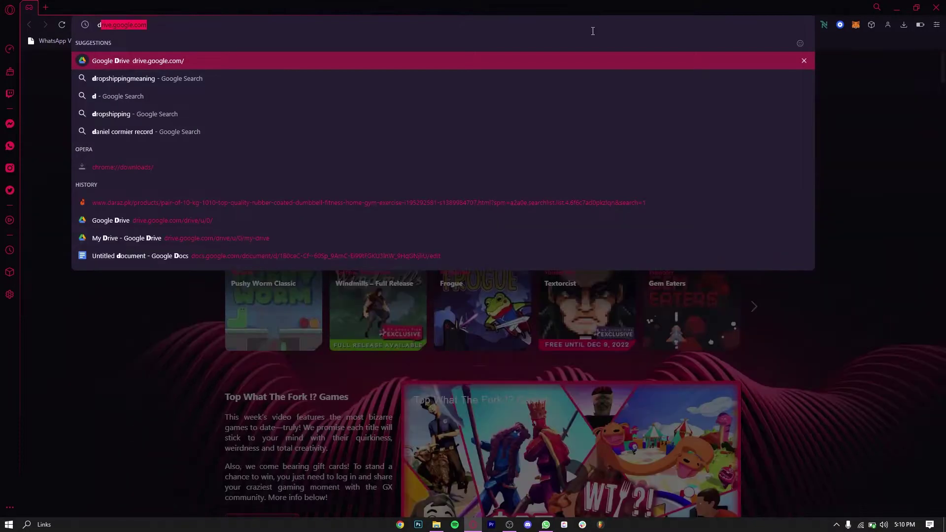
{"action": "key", "text": "Escape"}
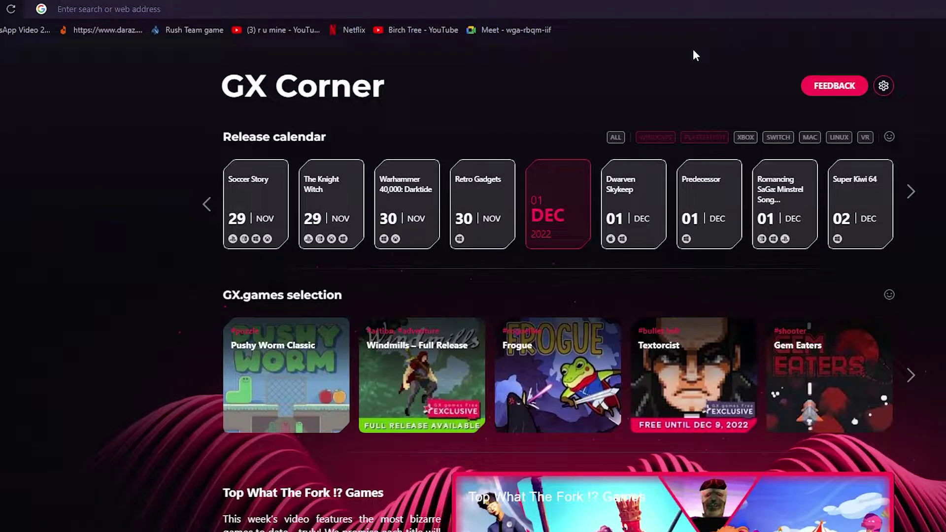
{"action": "left_click", "coordinate": [525, 4]}
{"action": "type", "text": "ecwid"}
{"action": "key", "text": "Return"}
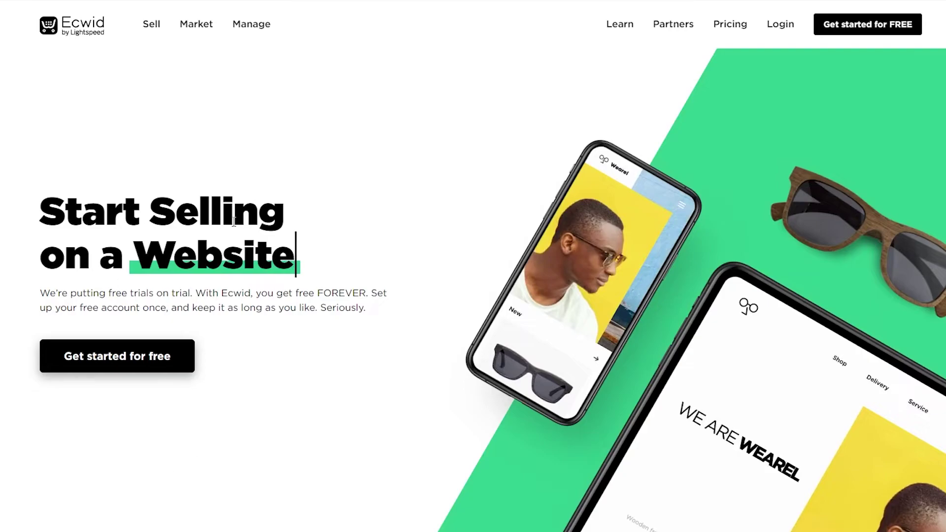
- Scroll up and down through the Ecwid home page to look over its content
{"action": "scroll", "coordinate": [247, 249], "scroll_direction": "down", "scroll_amount": 10}
{"action": "scroll", "coordinate": [247, 245], "scroll_direction": "up", "scroll_amount": 8}
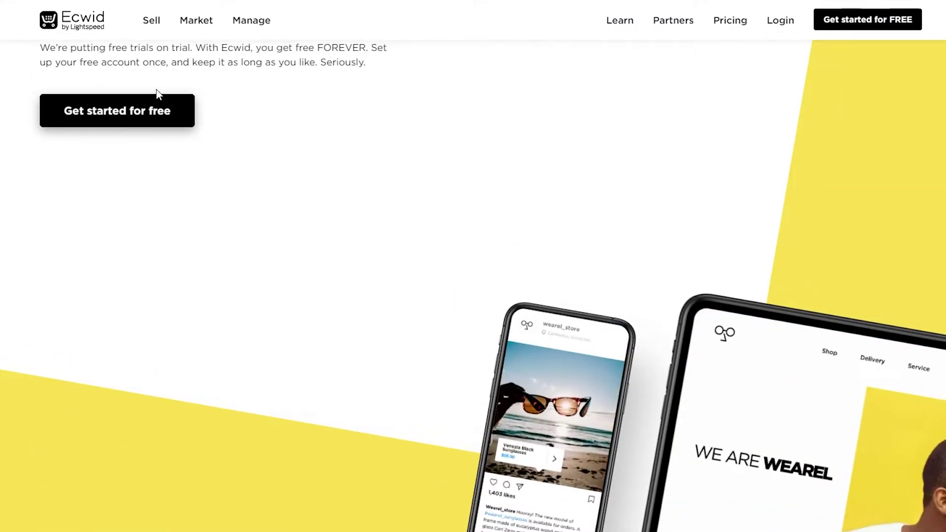
{"action": "scroll", "coordinate": [148, 168], "scroll_direction": "up", "scroll_amount": 3}
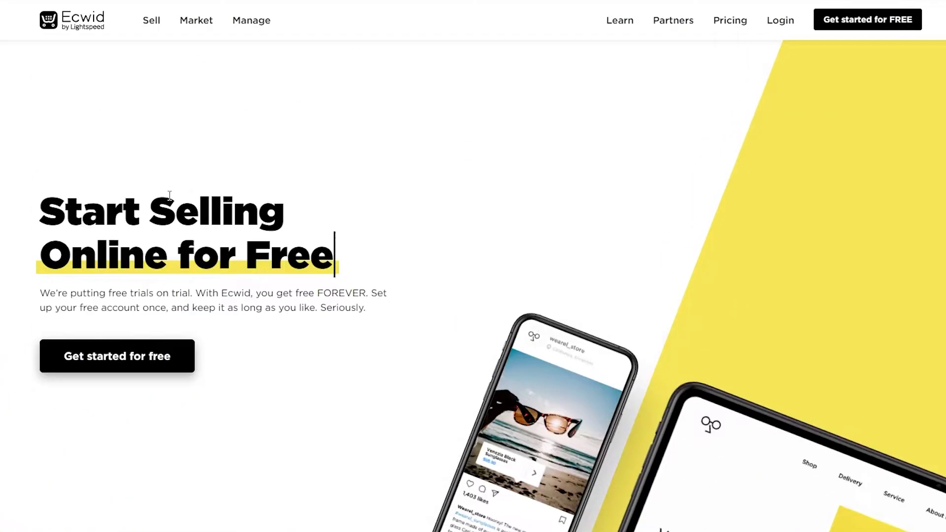
{"action": "scroll", "coordinate": [572, 290], "scroll_direction": "down", "scroll_amount": 3}
{"action": "scroll", "coordinate": [573, 290], "scroll_direction": "down", "scroll_amount": 15}
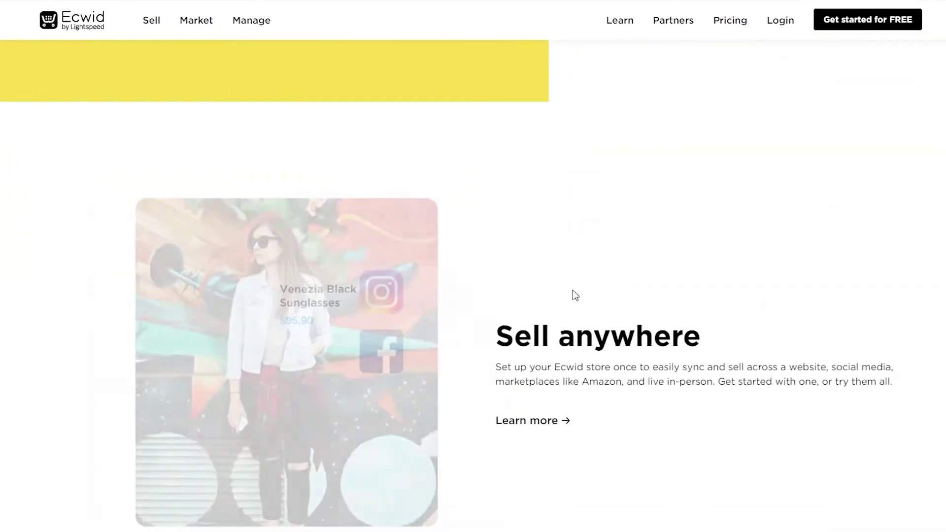
{"action": "scroll", "coordinate": [572, 290], "scroll_direction": "down", "scroll_amount": 20}
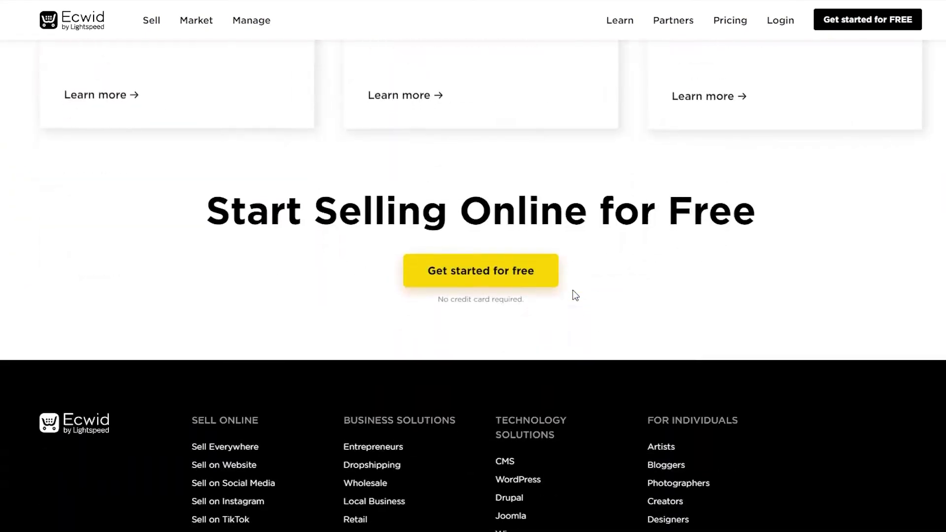
{"action": "scroll", "coordinate": [572, 289], "scroll_direction": "up", "scroll_amount": 20}
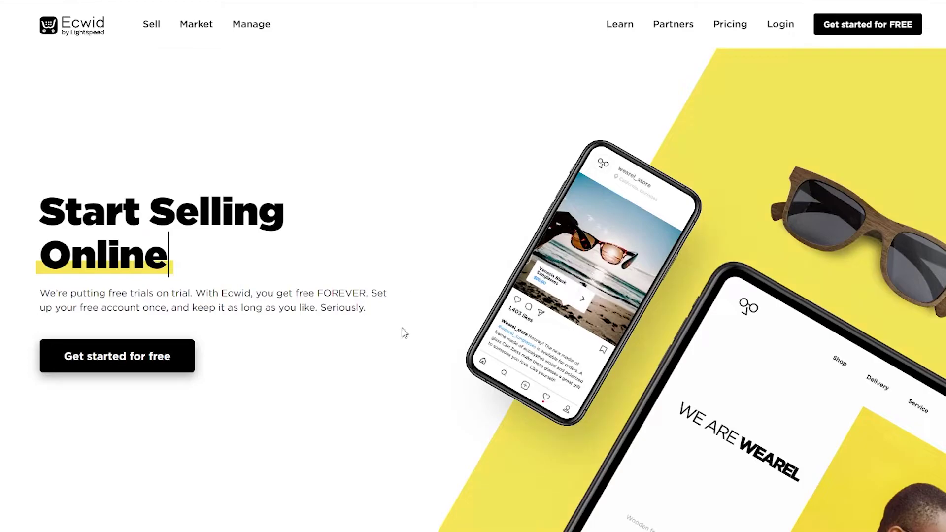
{"action": "scroll", "coordinate": [401, 331], "scroll_direction": "down", "scroll_amount": 4}
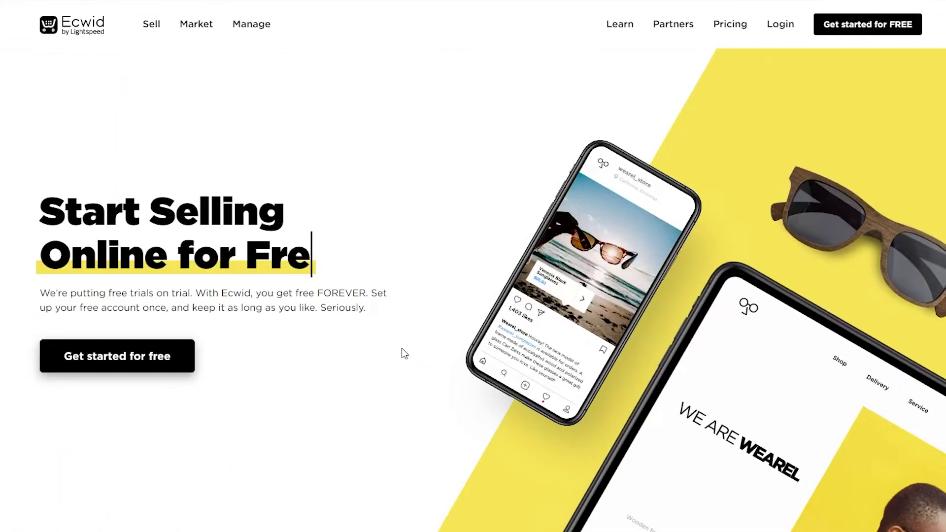
{"action": "scroll", "coordinate": [401, 348], "scroll_direction": "down", "scroll_amount": 15}
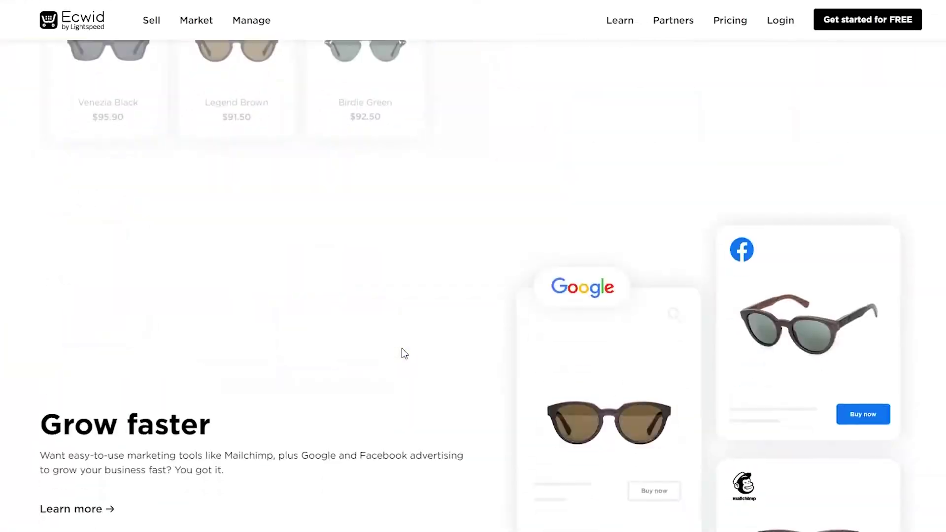
{"action": "scroll", "coordinate": [401, 348], "scroll_direction": "up", "scroll_amount": 15}
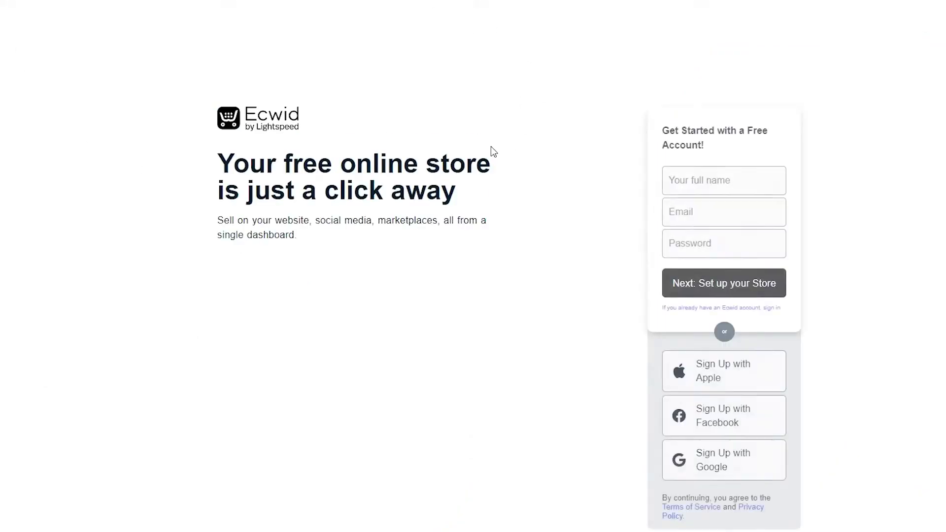
- Fill in the full name from a saved suggestion and paste the temporary e-mail address
{"action": "left_click", "coordinate": [727, 176]}
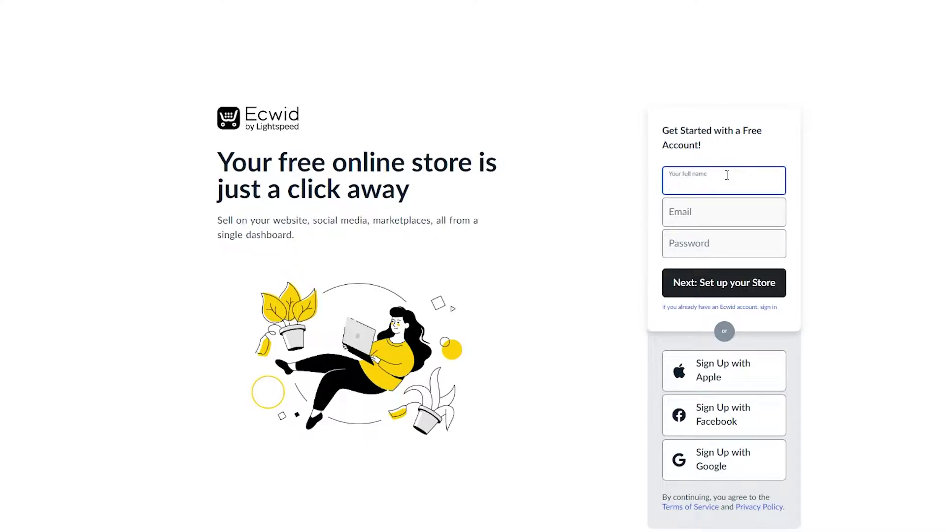
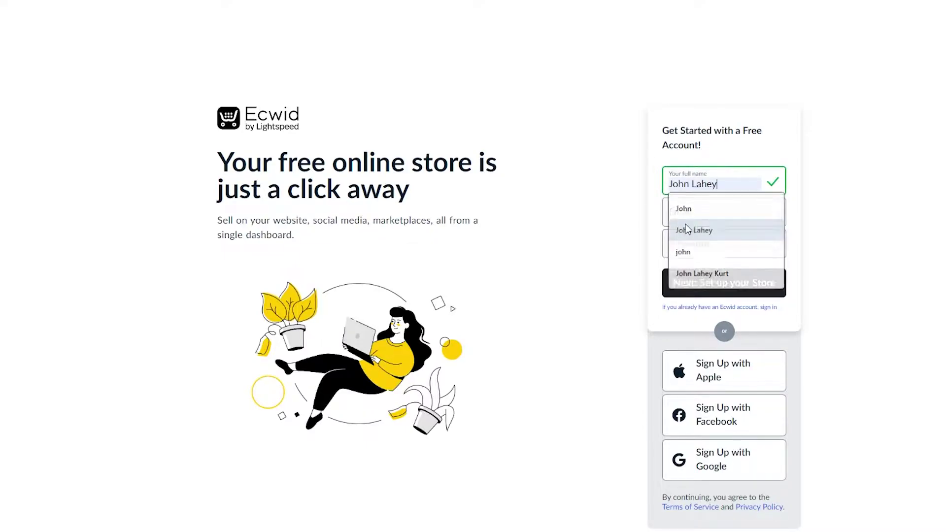
{"action": "left_click", "coordinate": [692, 230]}
{"action": "left_click", "coordinate": [684, 215]}
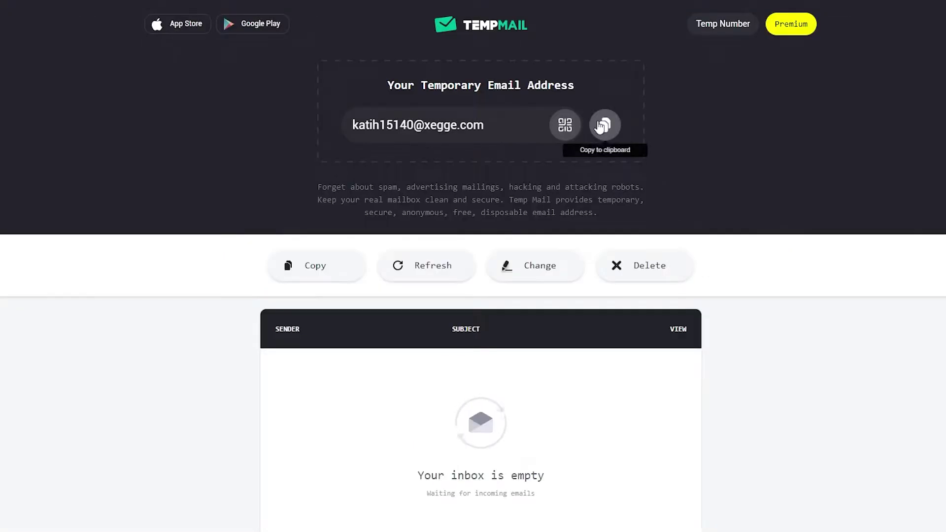
{"action": "left_click", "coordinate": [605, 124]}
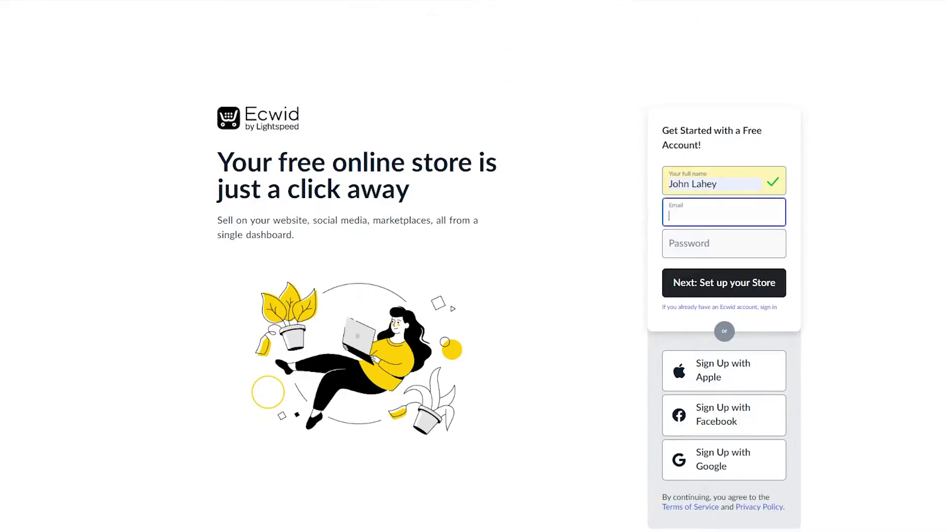
{"action": "key", "text": "ctrl+v"}
- Enter the account password and submit the sign-up to start store setup
{"action": "left_click", "coordinate": [684, 244]}
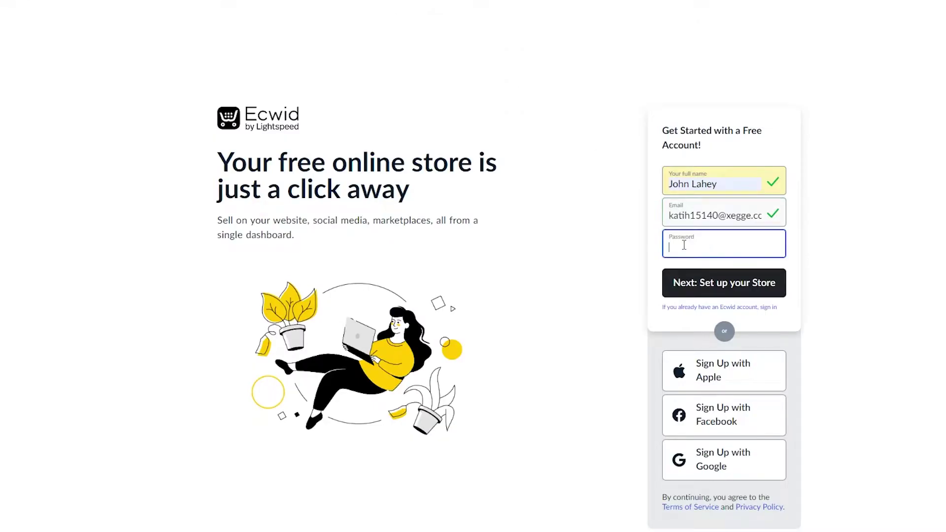
{"action": "type", "text": "•••••••••"}
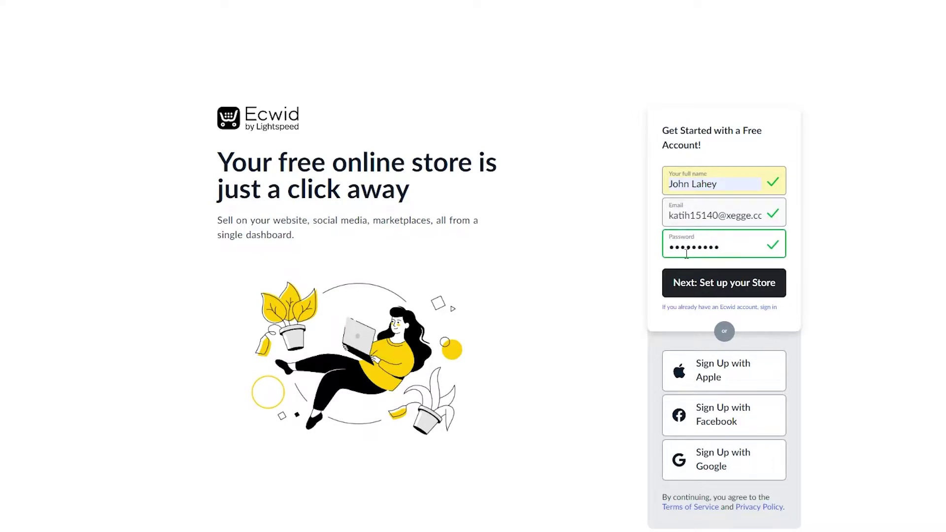
{"action": "left_click", "coordinate": [706, 295]}
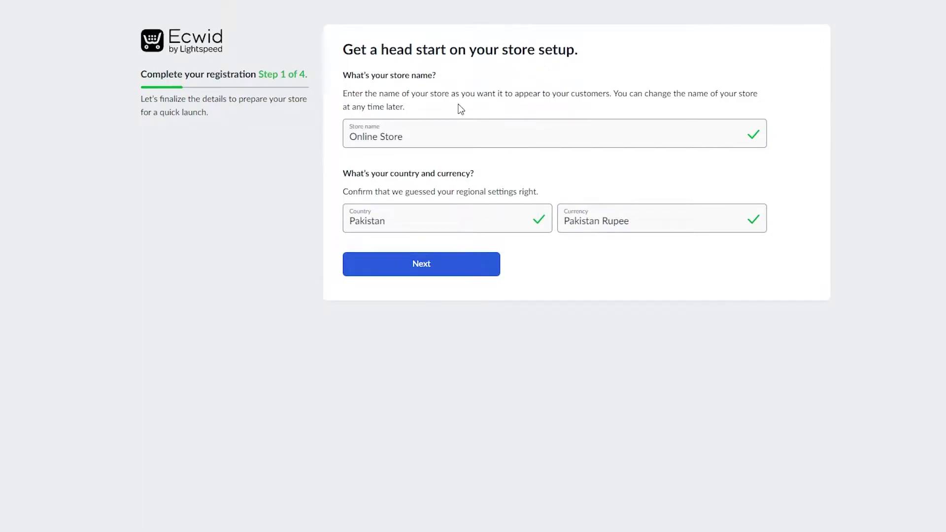
- Rename the store from 'Online Store' to 'Electronics' and continue
{"action": "left_click_drag", "start_coordinate": [451, 138], "coordinate": [316, 152]}
{"action": "key", "text": "BackSpace"}
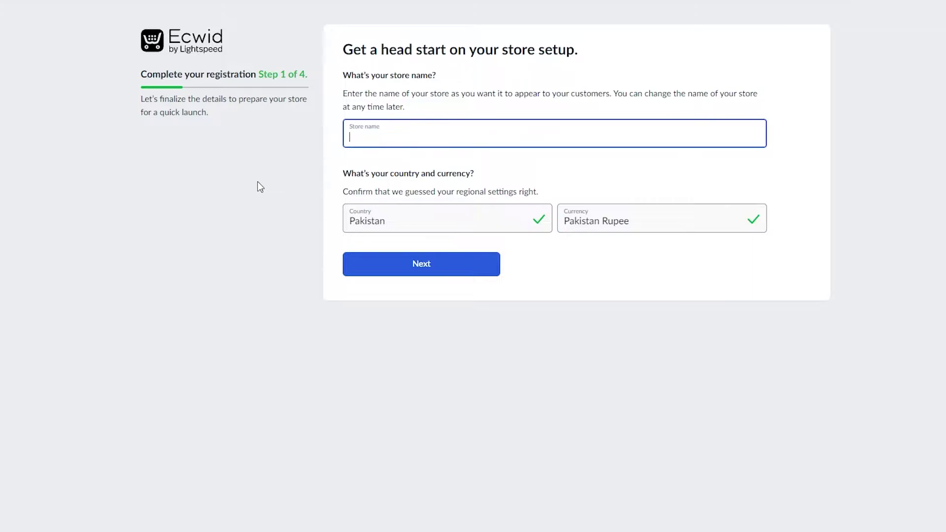
{"action": "type", "text": "Electro"}
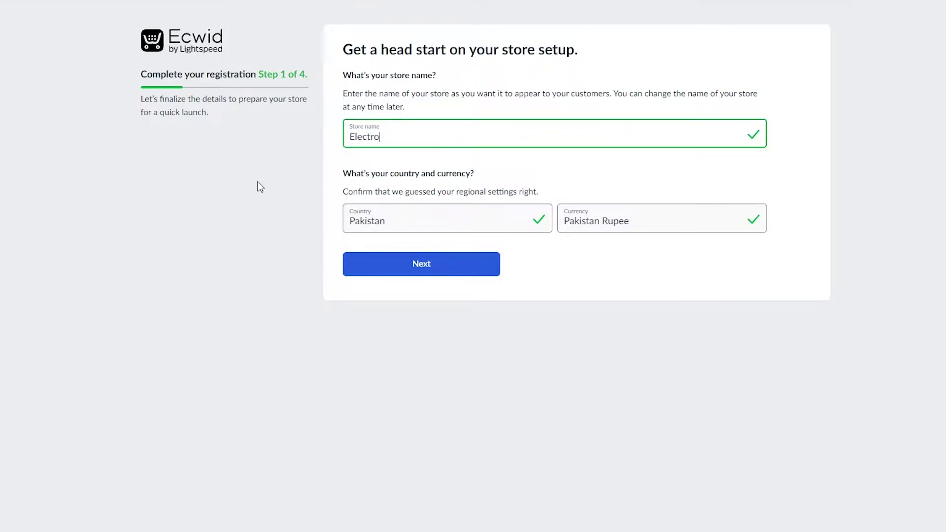
{"action": "type", "text": "nics"}
{"action": "left_click", "coordinate": [448, 266]}
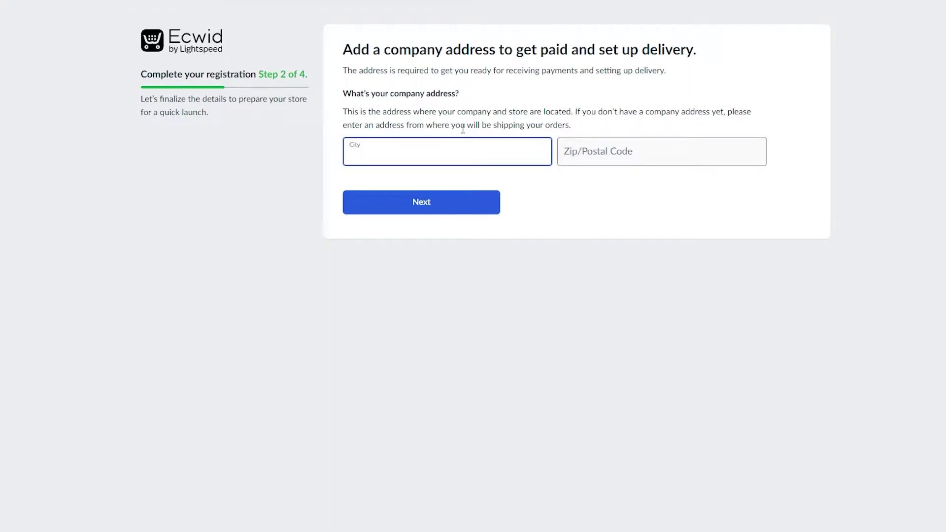
- Enter company city Islamabad and zip code 44000, then continue
{"action": "type", "text": "Islamaba"}
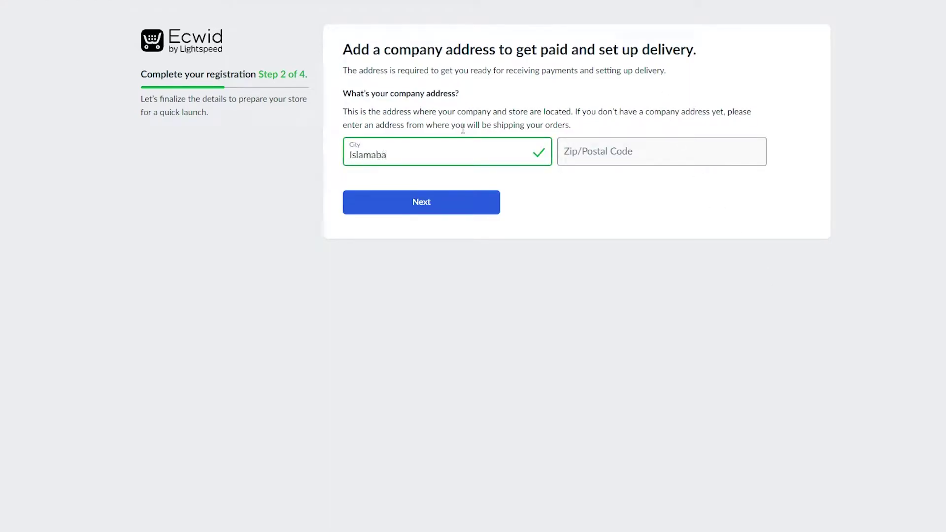
{"action": "type", "text": "d"}
{"action": "left_click", "coordinate": [585, 153]}
{"action": "left_click", "coordinate": [586, 191]}
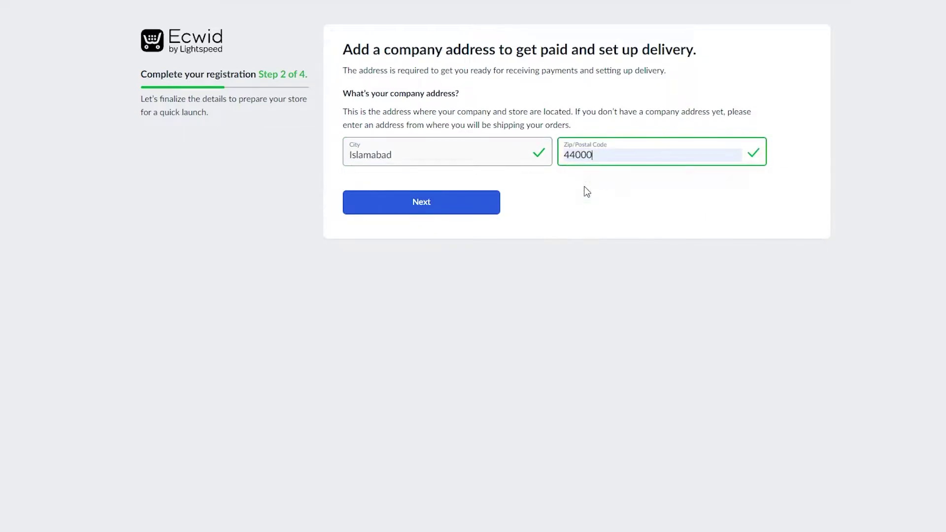
{"action": "left_click", "coordinate": [476, 207]}
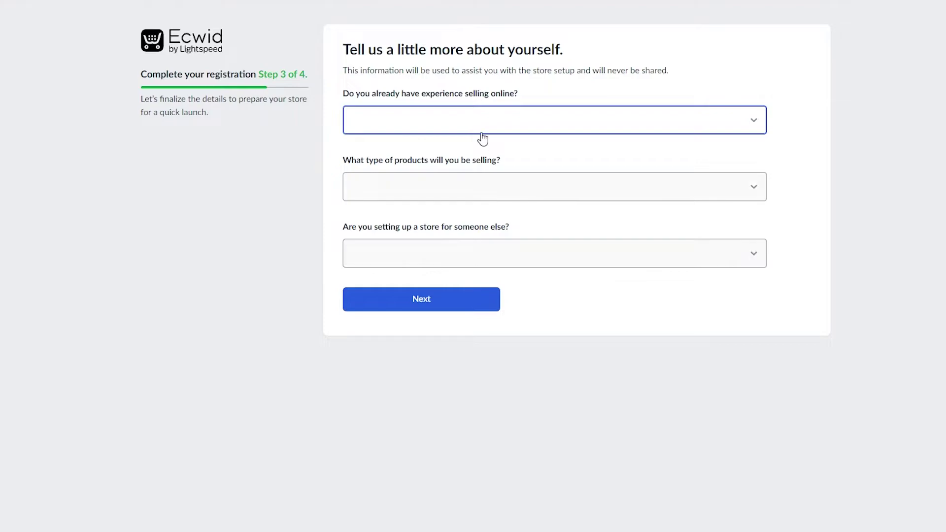
- Answer I'm just looking around, Electronics/Computers and No to the three questions, then continue
{"action": "left_click", "coordinate": [533, 128]}
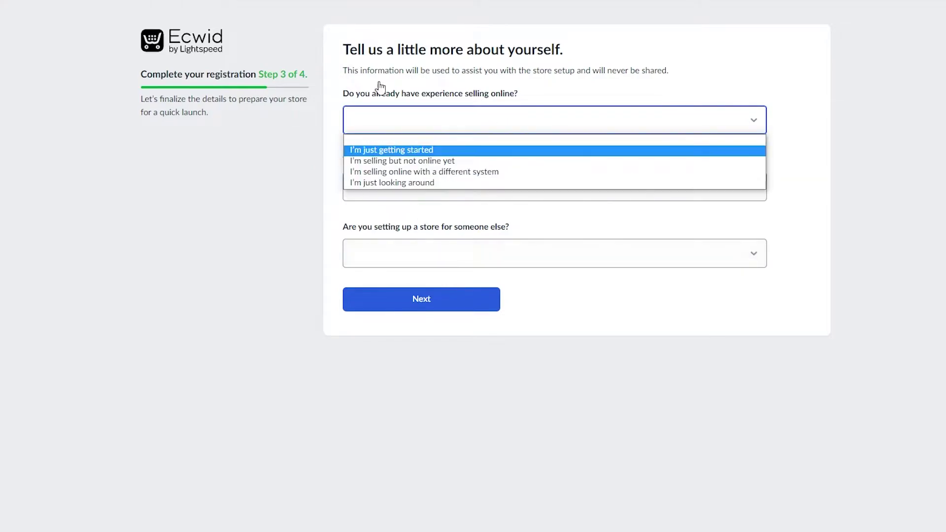
{"action": "left_click", "coordinate": [460, 119]}
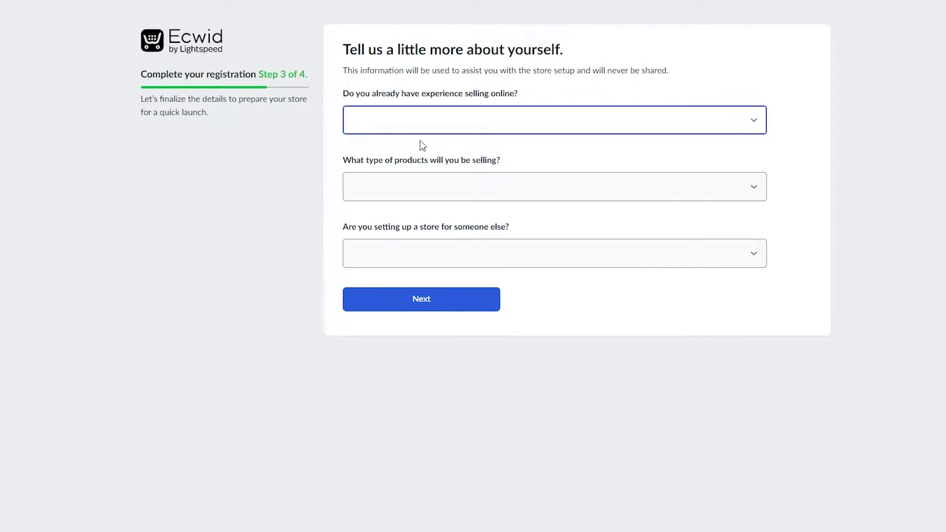
{"action": "left_click", "coordinate": [453, 128]}
{"action": "left_click", "coordinate": [430, 183]}
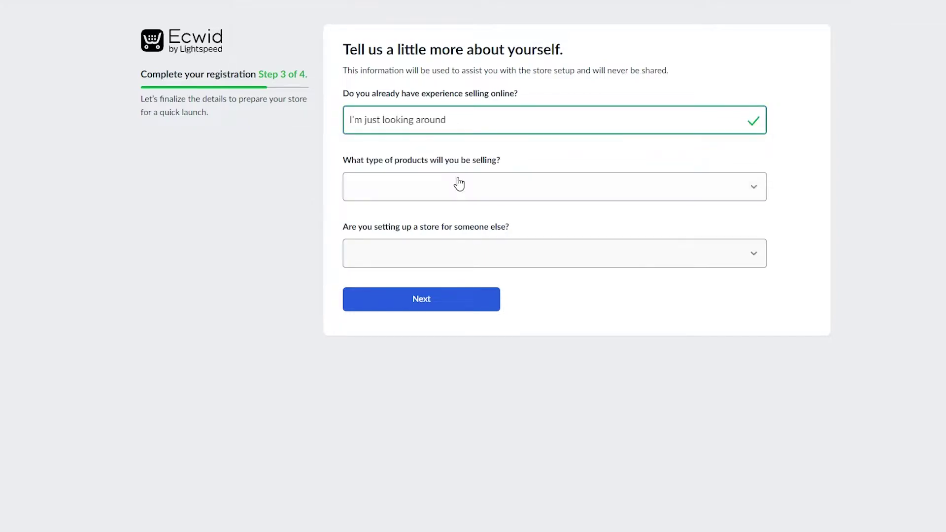
{"action": "left_click", "coordinate": [458, 186]}
{"action": "scroll", "coordinate": [442, 394], "scroll_direction": "down", "scroll_amount": 1}
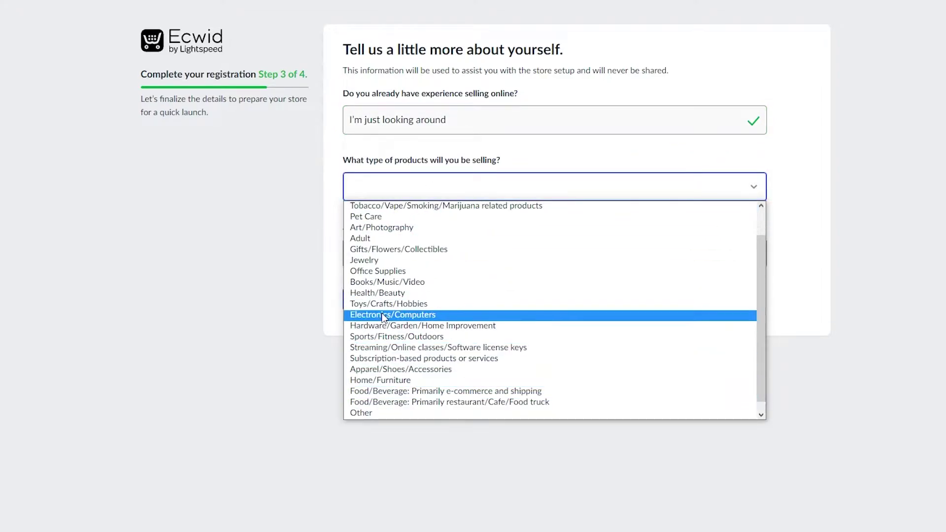
{"action": "left_click", "coordinate": [409, 314]}
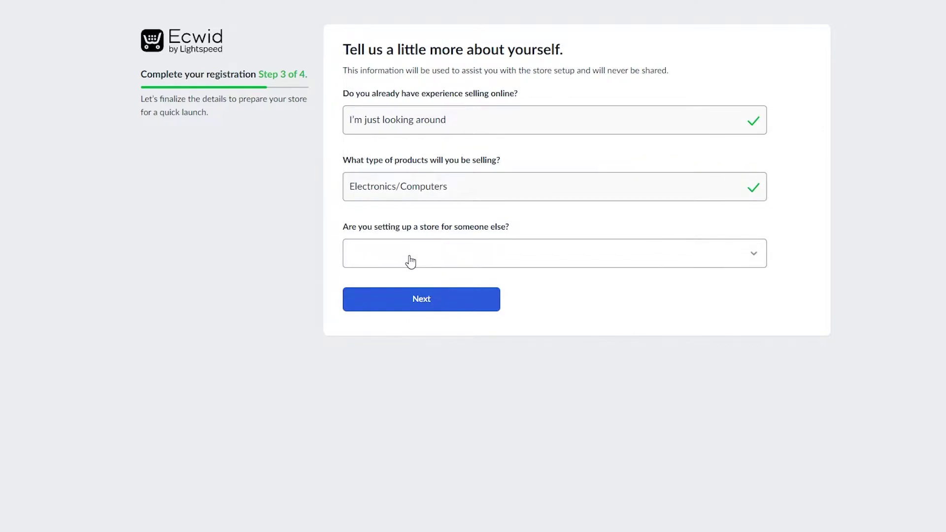
{"action": "left_click", "coordinate": [408, 261]}
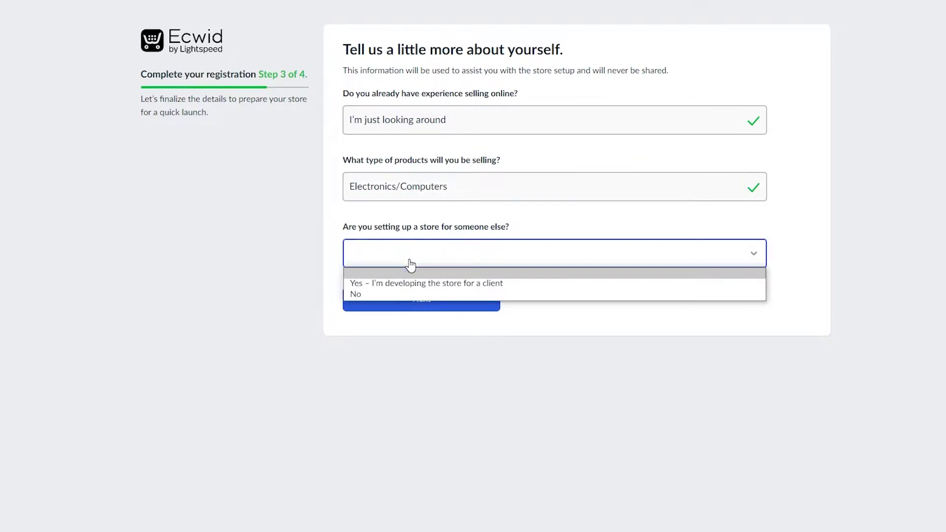
{"action": "left_click", "coordinate": [415, 297]}
{"action": "left_click", "coordinate": [435, 301]}
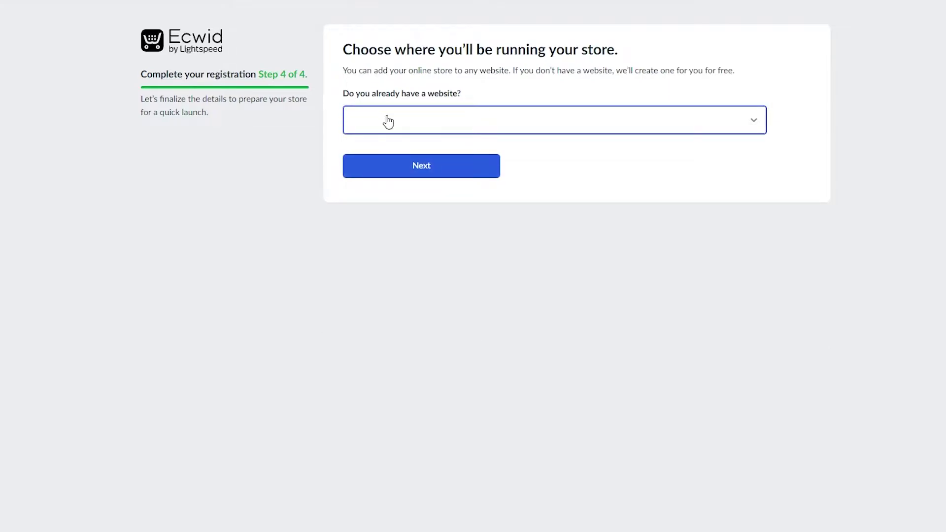
- Answer Yes to having a website and pick Wix as the platform
{"action": "left_click", "coordinate": [455, 125]}
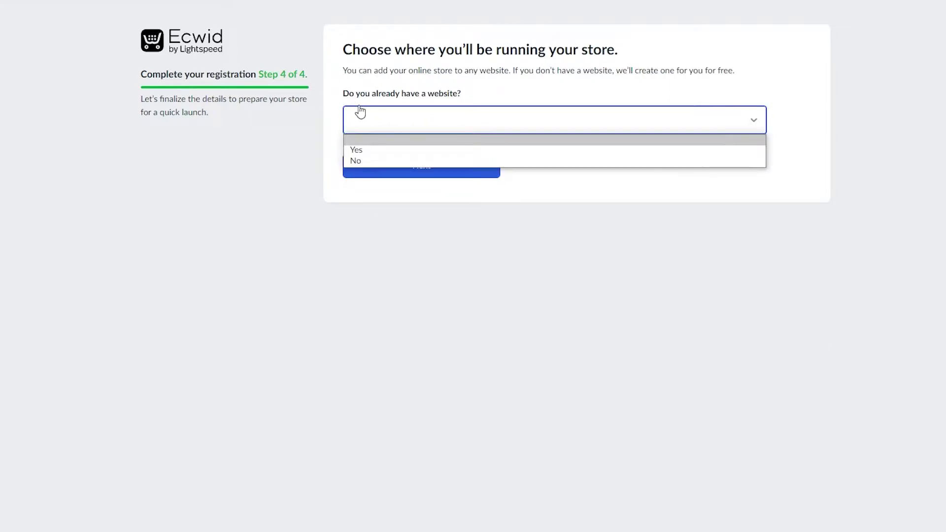
{"action": "left_click", "coordinate": [419, 105]}
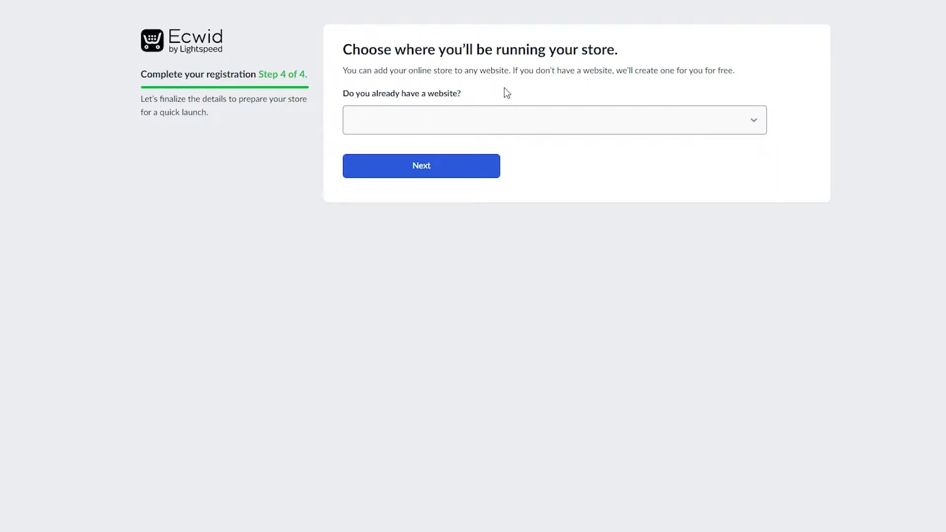
{"action": "left_click", "coordinate": [467, 120]}
{"action": "left_click", "coordinate": [400, 149]}
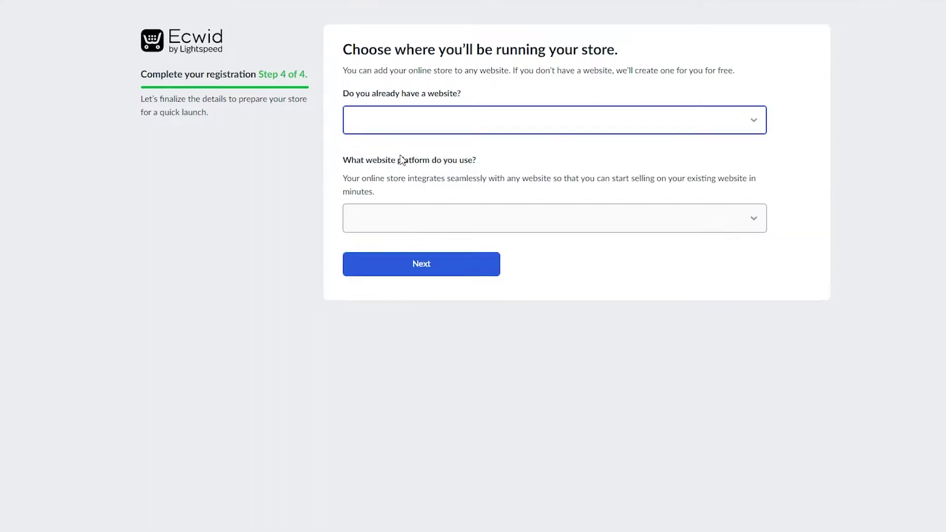
{"action": "left_click", "coordinate": [428, 216]}
{"action": "left_click", "coordinate": [379, 217]}
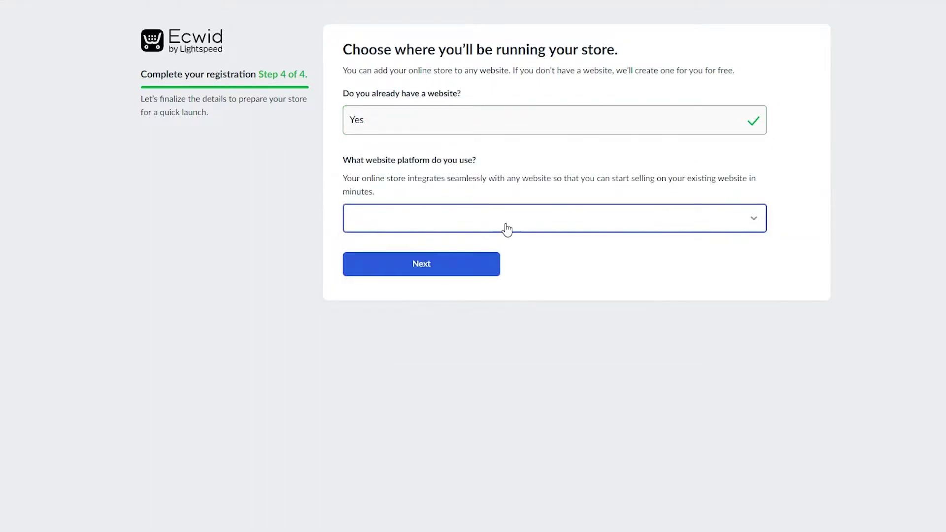
{"action": "left_click", "coordinate": [413, 220]}
{"action": "key", "text": "Down"}
{"action": "key", "text": "Down"}
{"action": "key", "text": "Return"}
{"action": "left_click", "coordinate": [433, 231]}
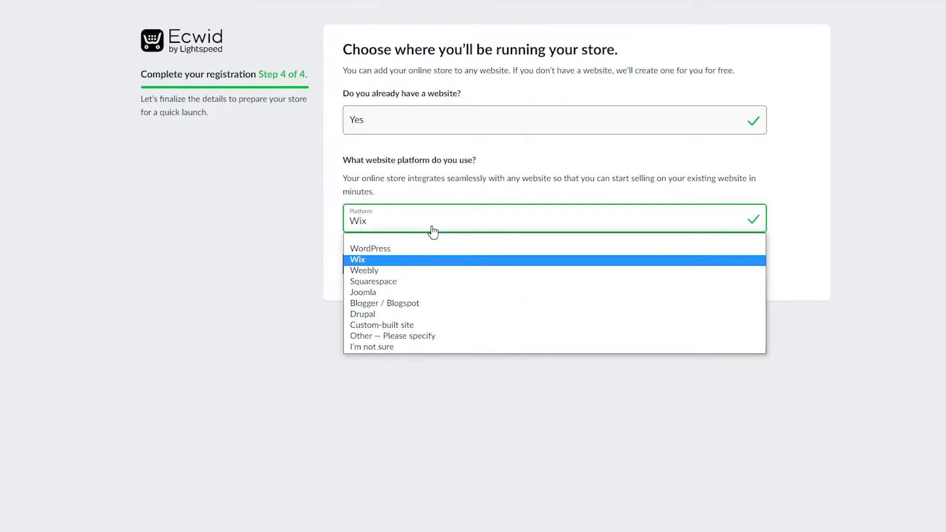
{"action": "left_click", "coordinate": [418, 219]}
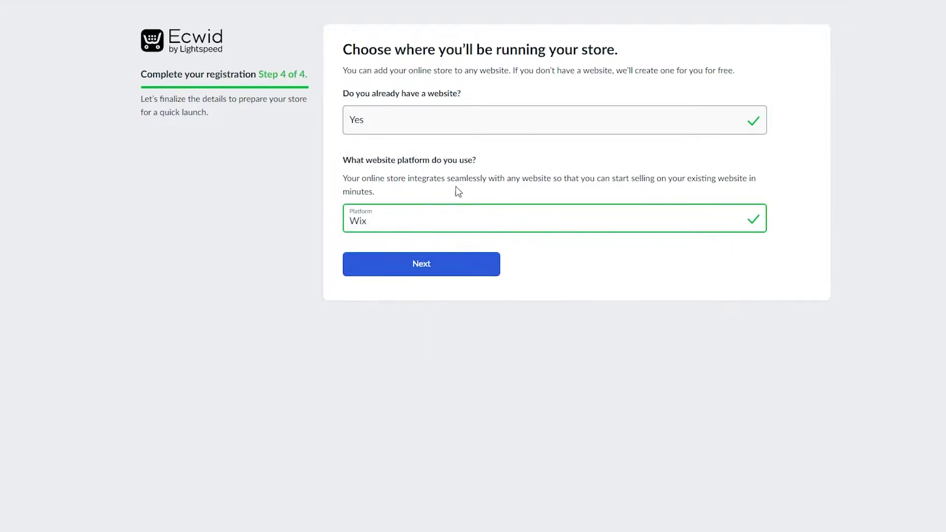
- Change the website answer to No
{"action": "left_click", "coordinate": [433, 124]}
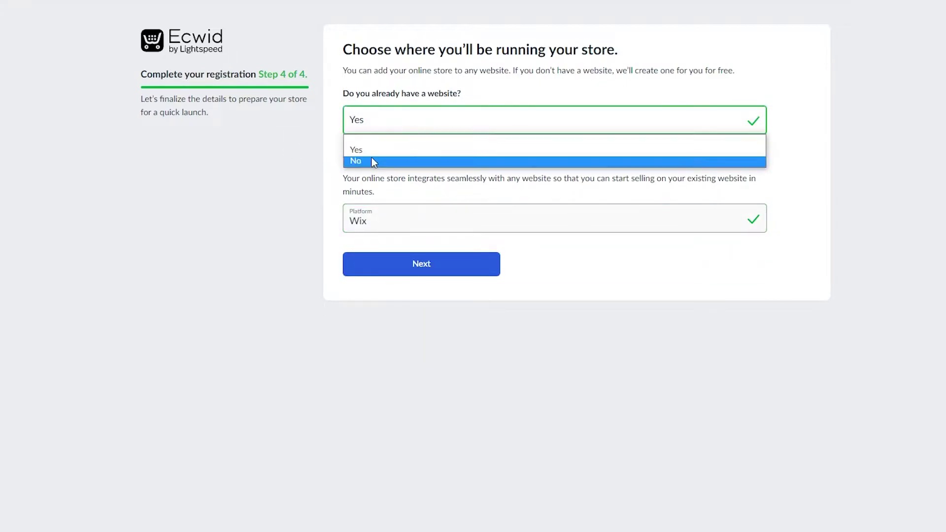
{"action": "left_click", "coordinate": [373, 162]}
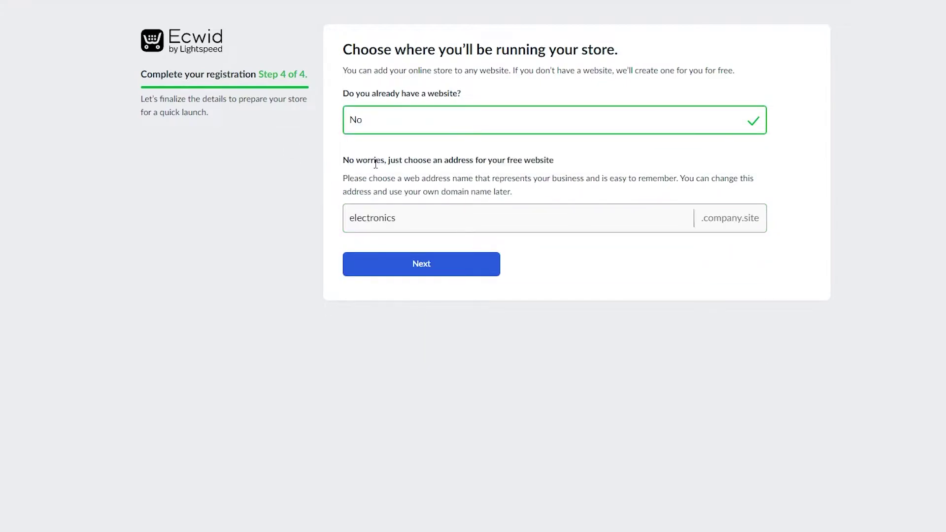
{"action": "left_click", "coordinate": [402, 129]}
{"action": "left_click", "coordinate": [401, 129]}
- Edit the free store address field to electronics8979hjn.company.site
{"action": "left_click", "coordinate": [417, 225]}
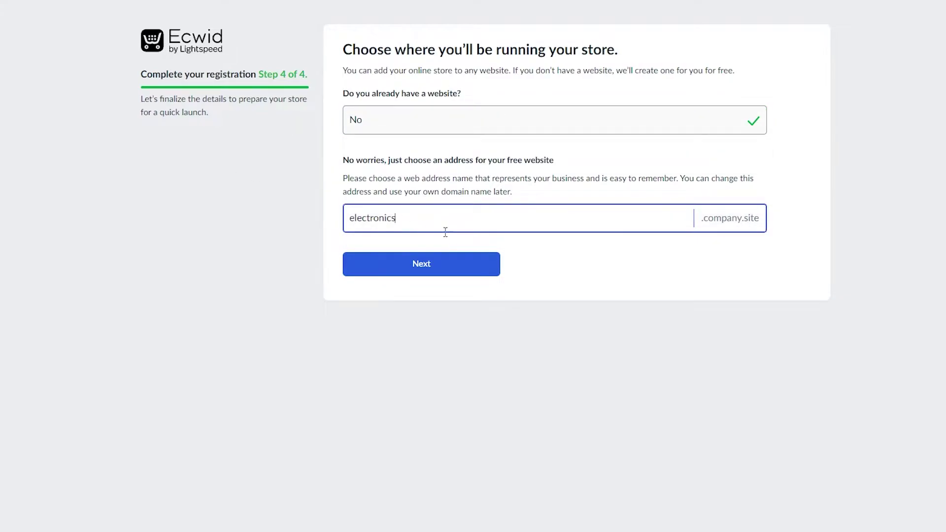
{"action": "left_click", "coordinate": [319, 214]}
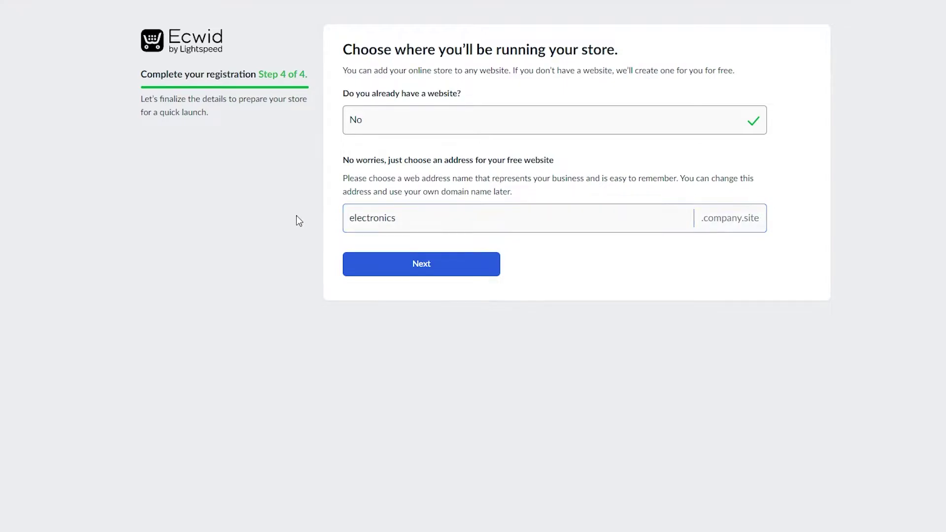
{"action": "left_click", "coordinate": [453, 276]}
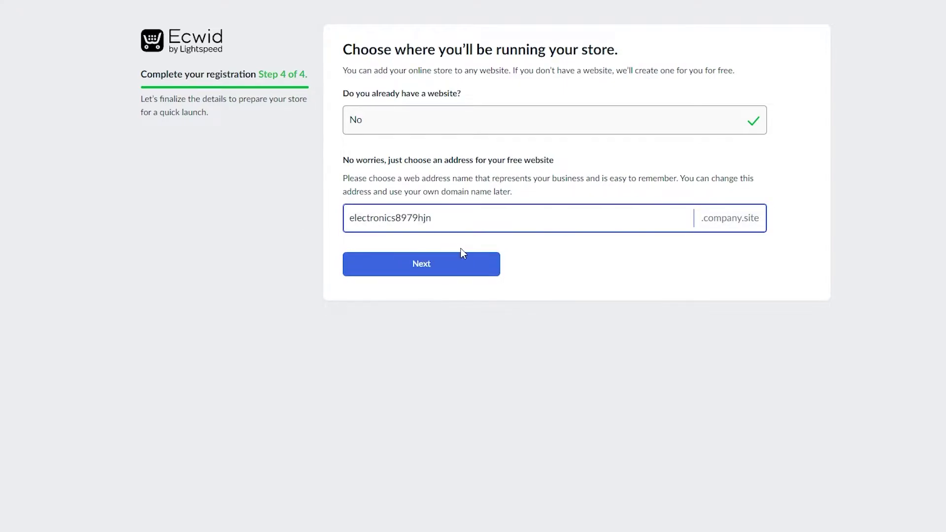
- Submit registration Step 4 to reach the pricing plan page
{"action": "left_click", "coordinate": [366, 266]}
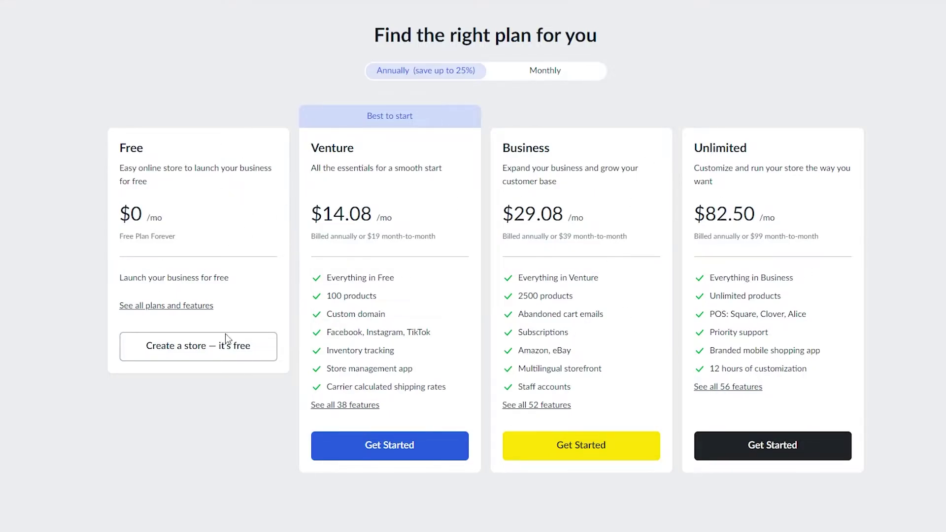
- Pick 'Create a store — it's free' on the Free plan and wait for the dashboard
{"action": "left_click", "coordinate": [189, 350]}
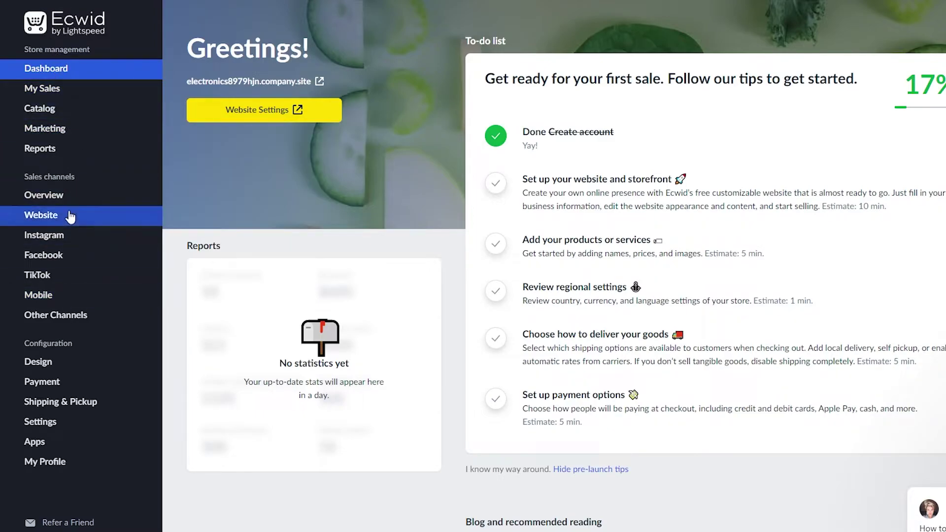
{"action": "mouse_move", "coordinate": [164, 321]}
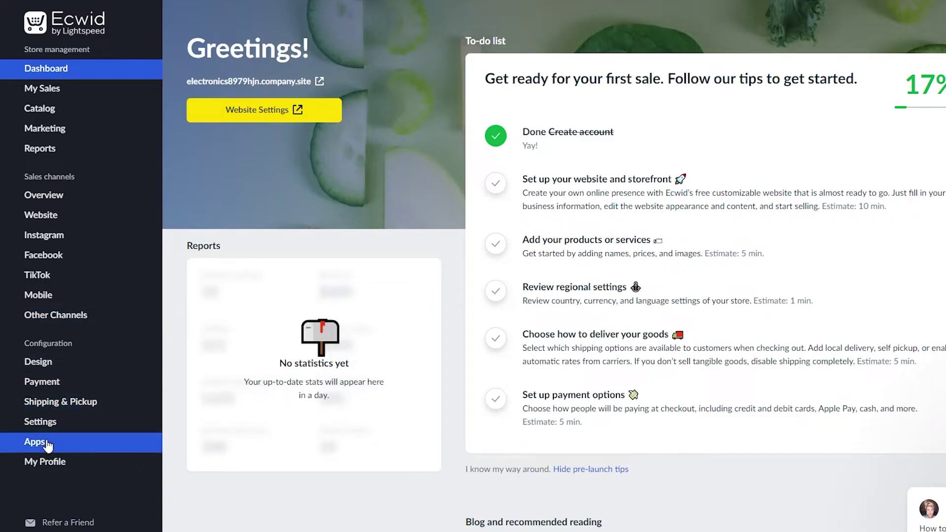
{"action": "mouse_move", "coordinate": [48, 445]}
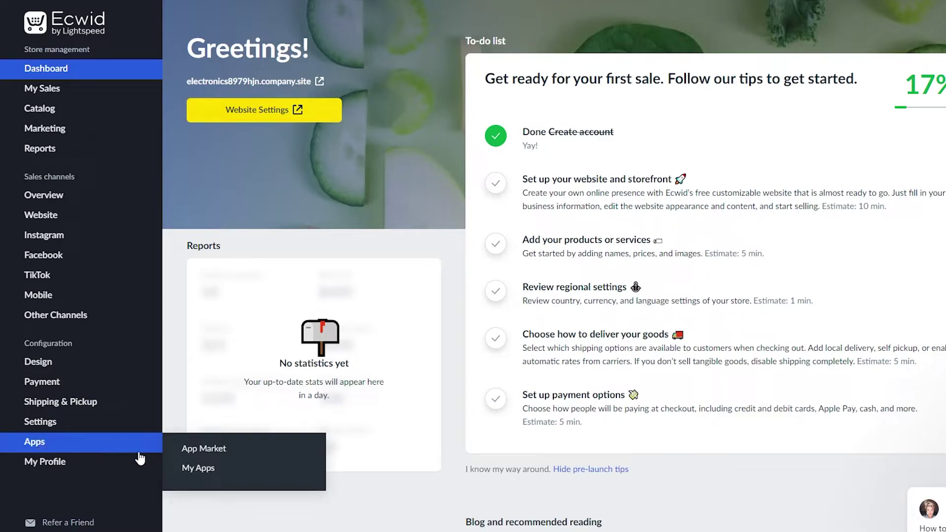
- Search the App Market for 'dropshipping' and browse the resulting apps
{"action": "left_click", "coordinate": [199, 451]}
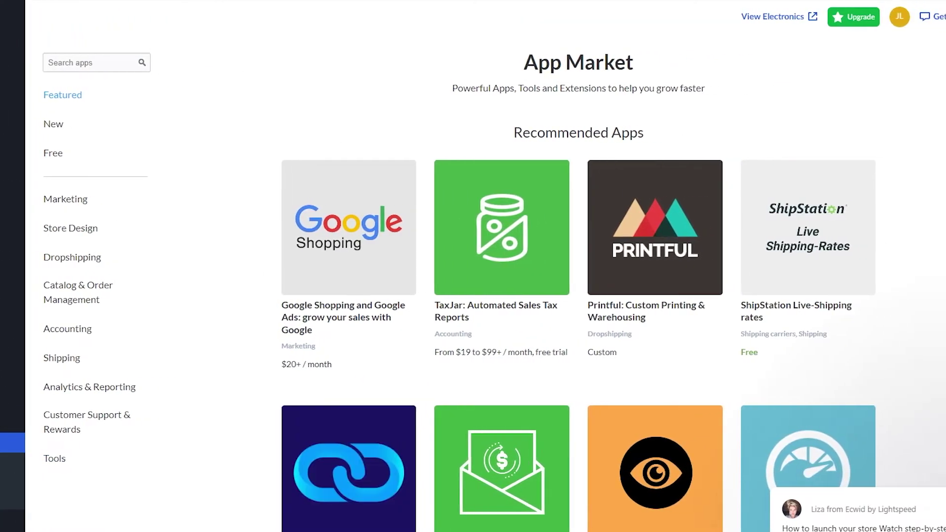
{"action": "left_click", "coordinate": [96, 62]}
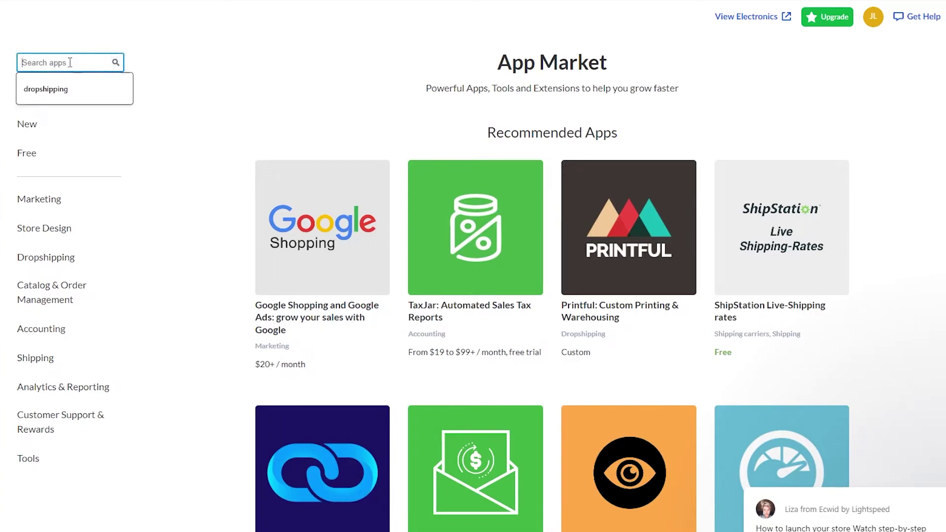
{"action": "left_click", "coordinate": [87, 88]}
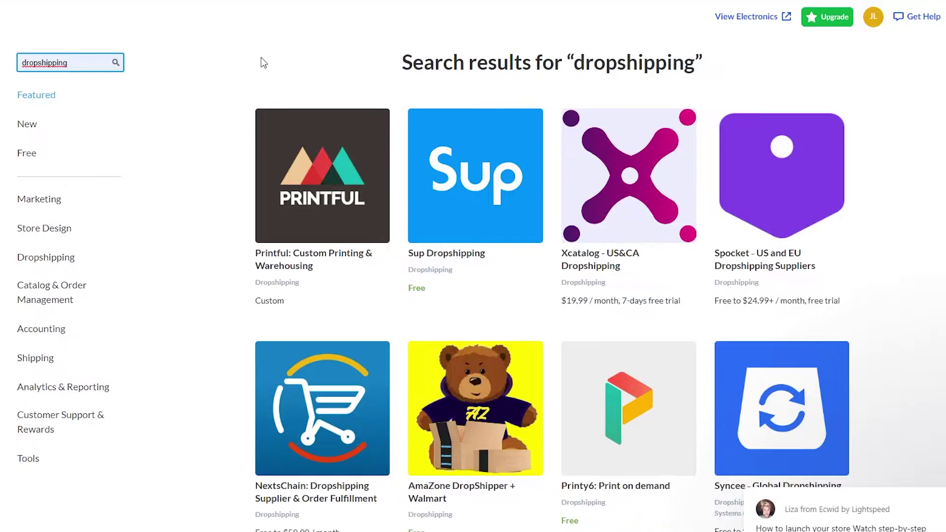
{"action": "scroll", "coordinate": [263, 63], "scroll_direction": "down", "scroll_amount": 1}
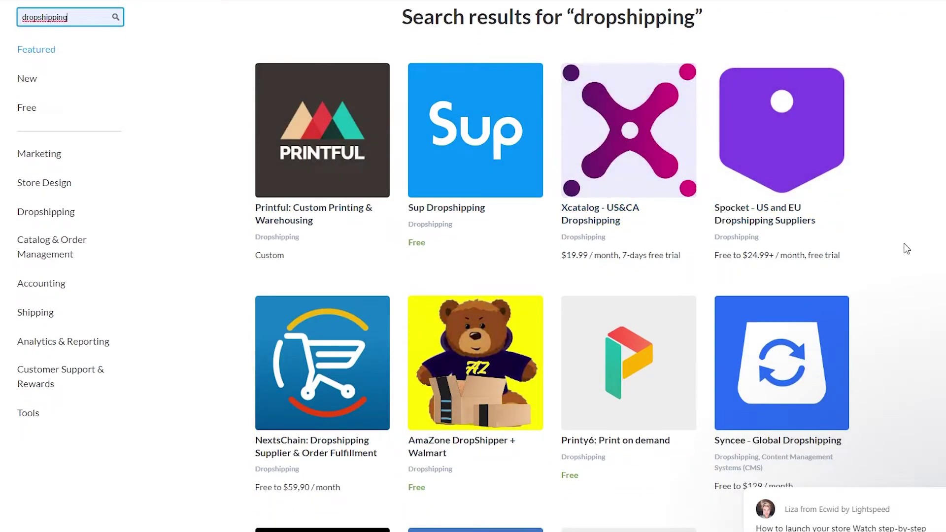
{"action": "scroll", "coordinate": [204, 123], "scroll_direction": "up", "scroll_amount": 1}
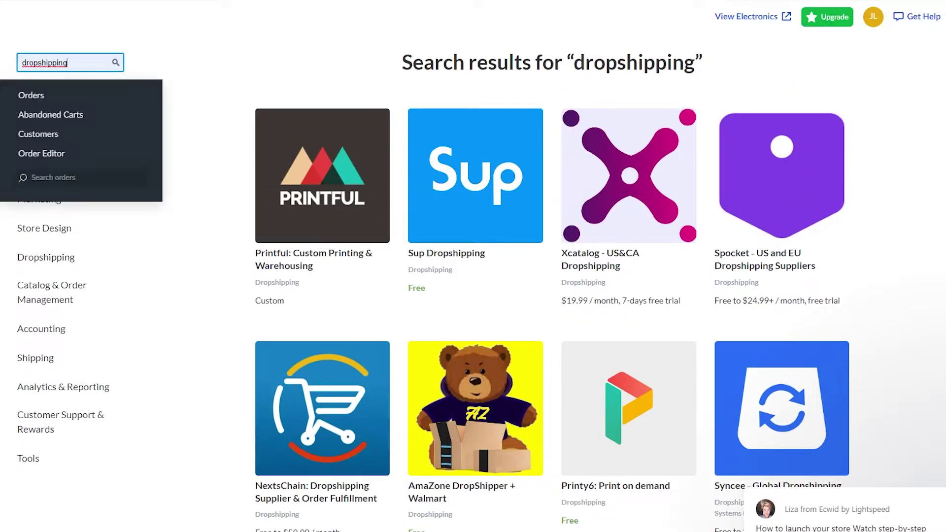
{"action": "scroll", "coordinate": [250, 76], "scroll_direction": "down", "scroll_amount": 2}
{"action": "scroll", "coordinate": [249, 93], "scroll_direction": "up", "scroll_amount": 2}
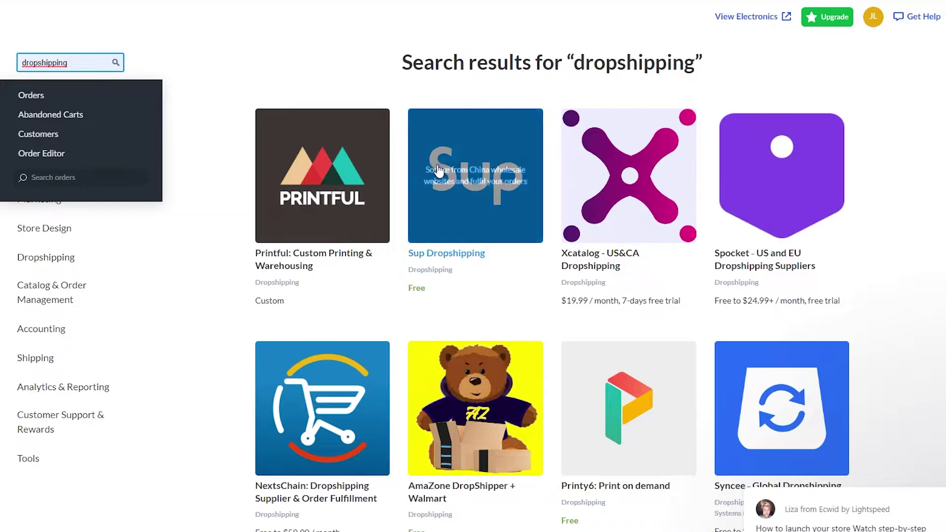
- Install Sup Dropshipping from its app page and approve the requested permissions
{"action": "left_click", "coordinate": [441, 175]}
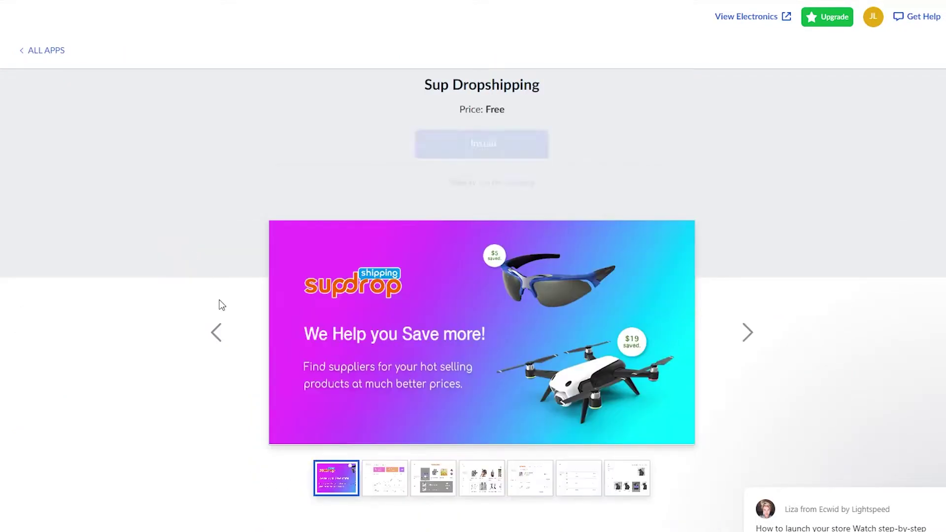
{"action": "left_click", "coordinate": [441, 147]}
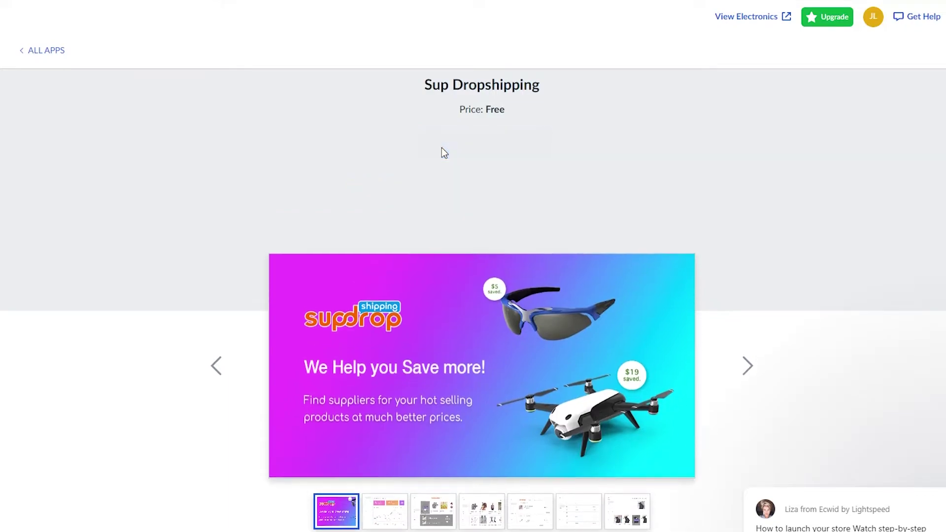
{"action": "left_click", "coordinate": [539, 230]}
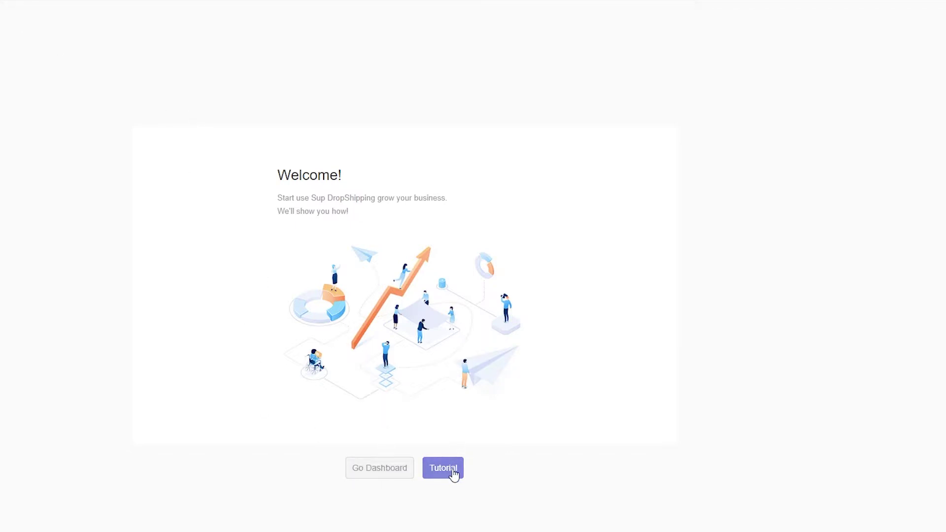
- Enter the Sup Dropshipping dashboard, dismiss the Congratulations notice and scroll through the dashboard
{"action": "left_click", "coordinate": [355, 477]}
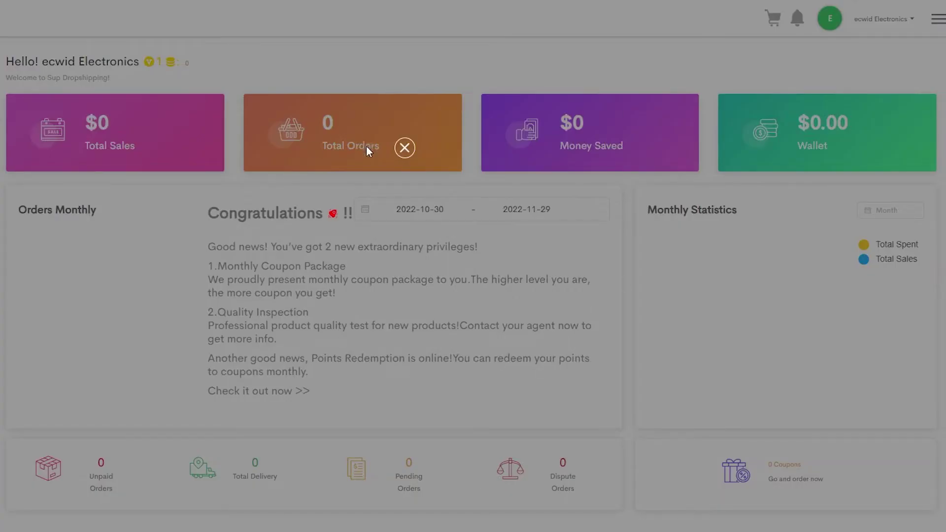
{"action": "left_click", "coordinate": [404, 148]}
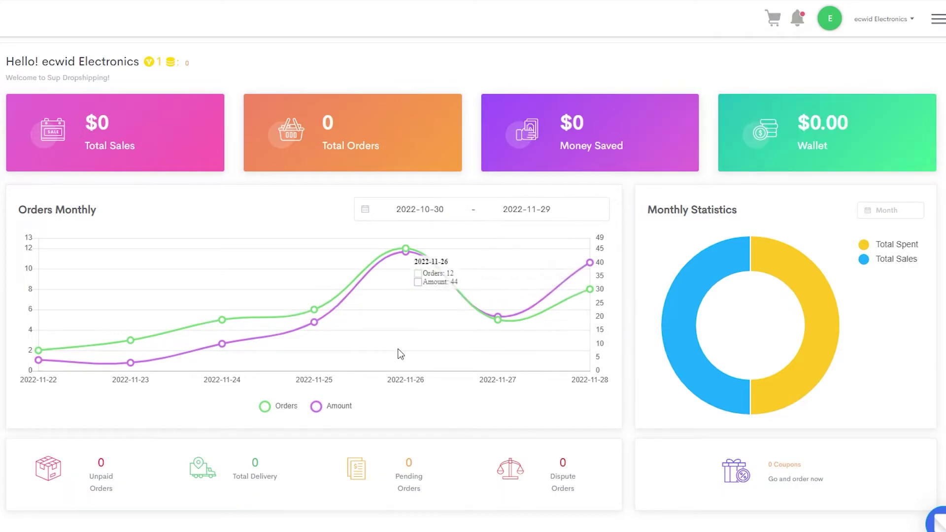
{"action": "scroll", "coordinate": [400, 353], "scroll_direction": "down", "scroll_amount": 7}
{"action": "scroll", "coordinate": [397, 353], "scroll_direction": "up", "scroll_amount": 7}
{"action": "scroll", "coordinate": [407, 291], "scroll_direction": "down", "scroll_amount": 7}
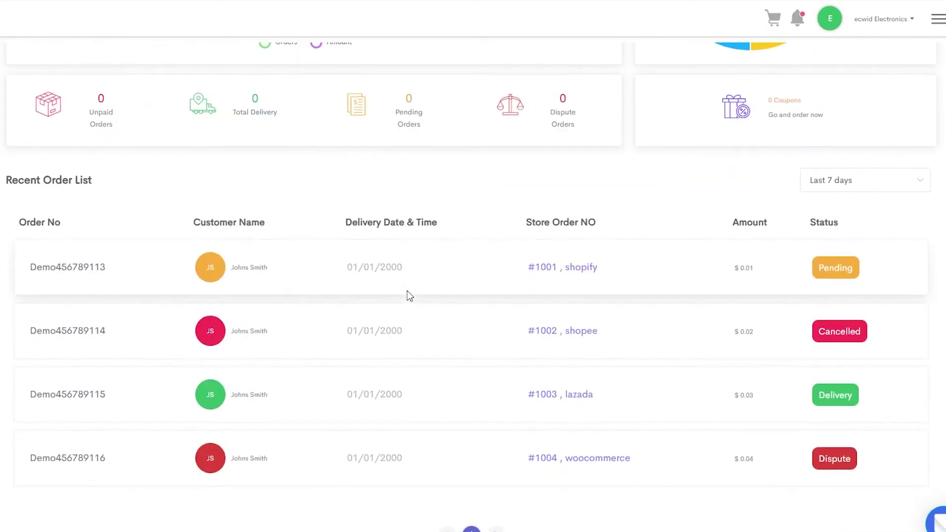
{"action": "scroll", "coordinate": [406, 290], "scroll_direction": "up", "scroll_amount": 7}
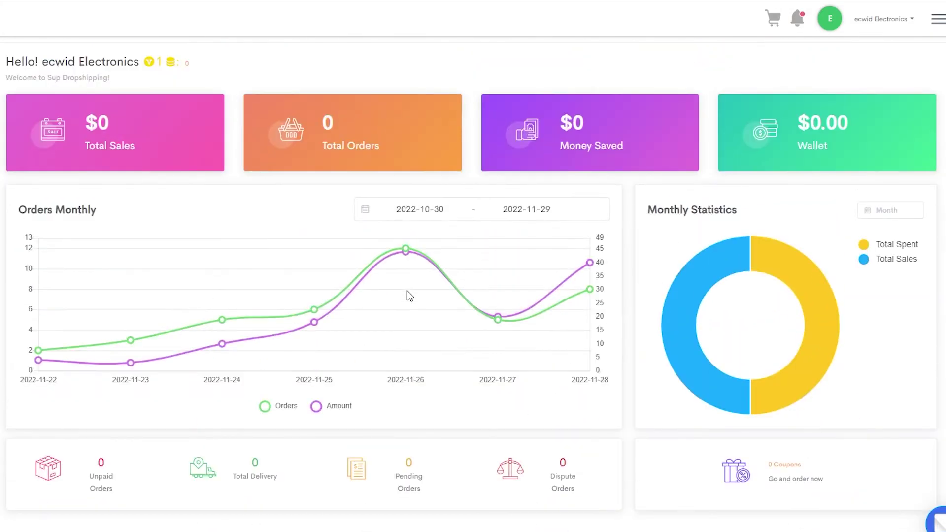
{"action": "scroll", "coordinate": [407, 291], "scroll_direction": "down", "scroll_amount": 7}
{"action": "scroll", "coordinate": [407, 295], "scroll_direction": "up", "scroll_amount": 7}
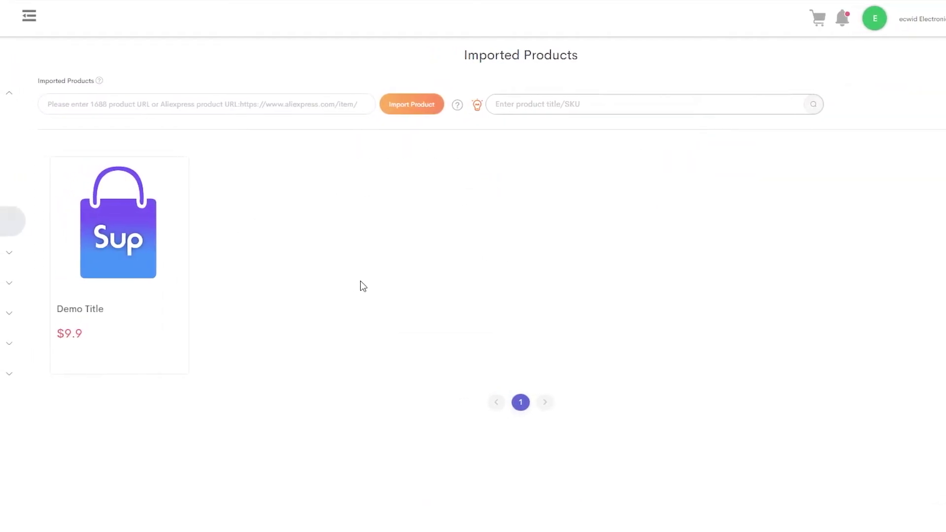
- Open a new browser tab and load the AliExpress home page from the 'aliexpress' suggestion
{"action": "left_click", "coordinate": [238, 102]}
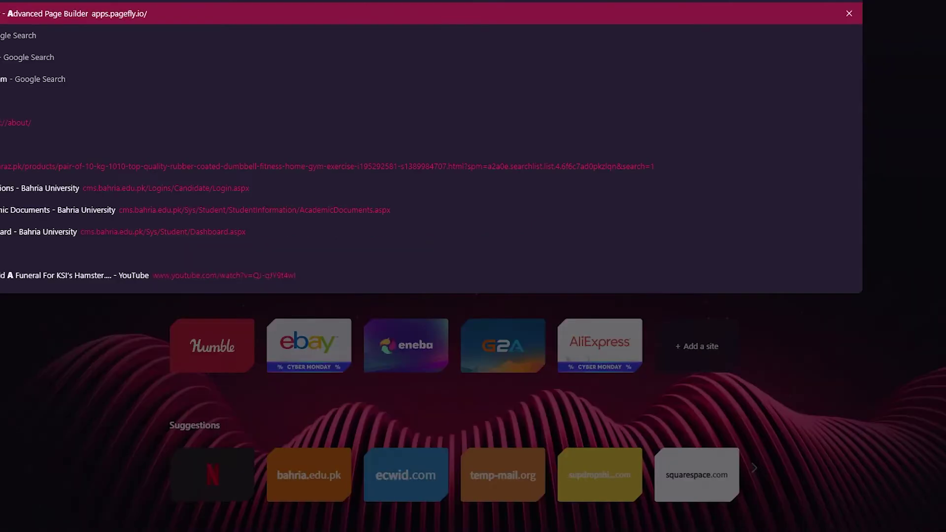
{"action": "type", "text": "li"}
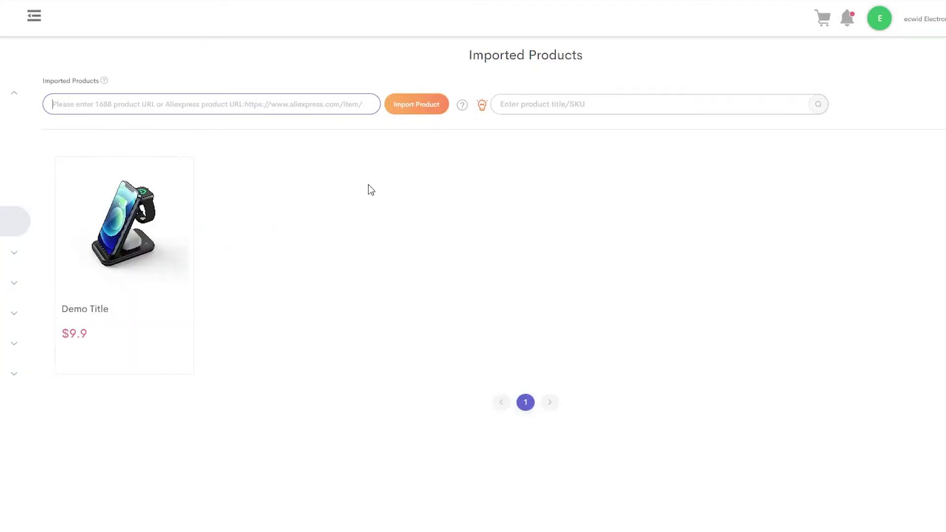
{"action": "mouse_move", "coordinate": [143, 249]}
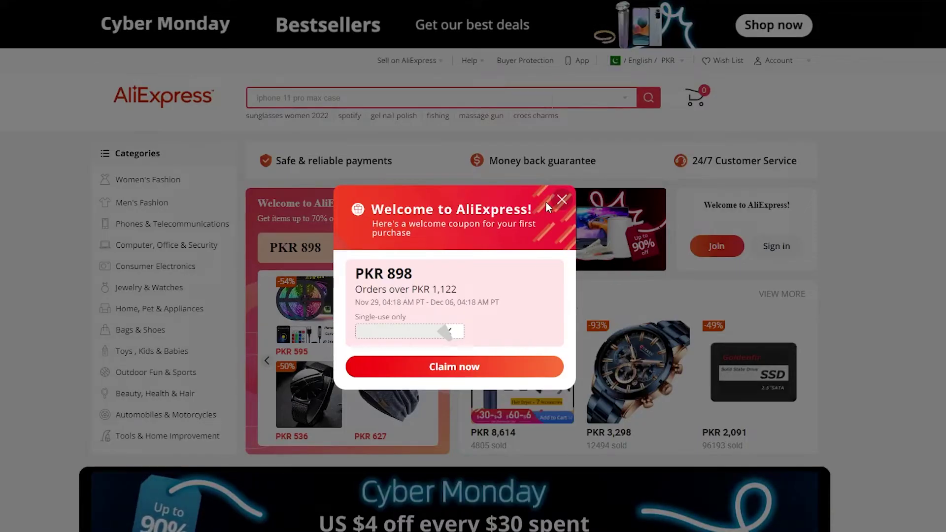
- Close the coupon popup and open the LIGE smartwatch Weekly Deal in a new tab
{"action": "left_click", "coordinate": [863, 258]}
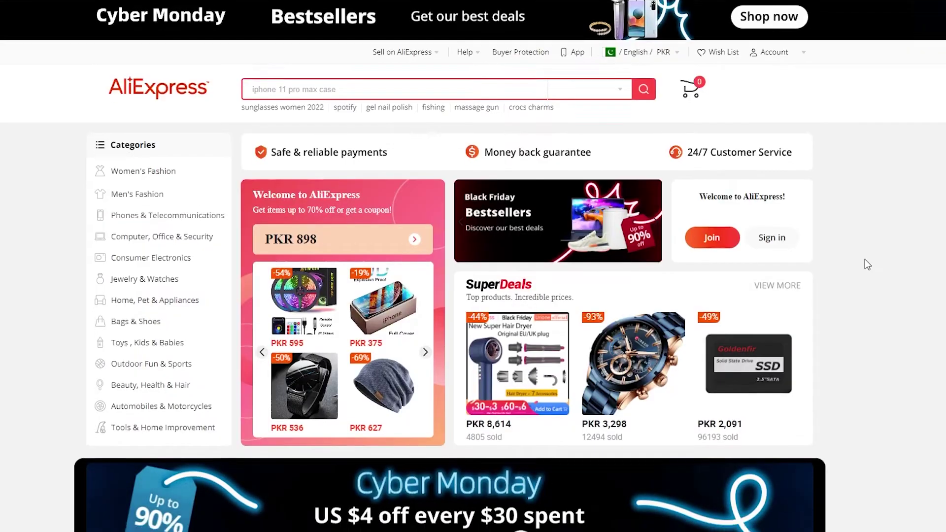
{"action": "scroll", "coordinate": [865, 260], "scroll_direction": "down", "scroll_amount": 4}
{"action": "scroll", "coordinate": [865, 259], "scroll_direction": "down", "scroll_amount": 10}
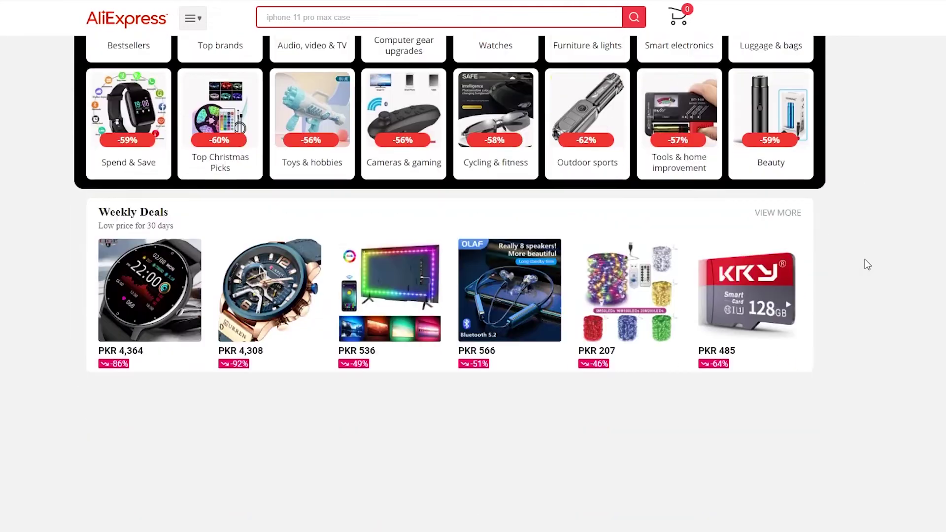
{"action": "scroll", "coordinate": [866, 264], "scroll_direction": "down", "scroll_amount": 2}
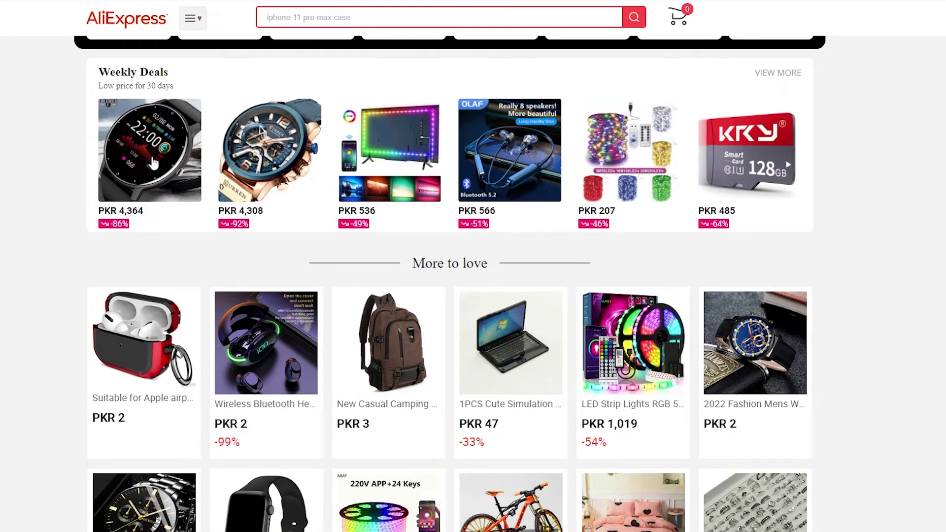
{"action": "right_click", "coordinate": [145, 163]}
{"action": "left_click", "coordinate": [172, 168]}
- Paste the copied AliExpress link into Sup Dropshipping's import field and import it
{"action": "left_click", "coordinate": [411, 171]}
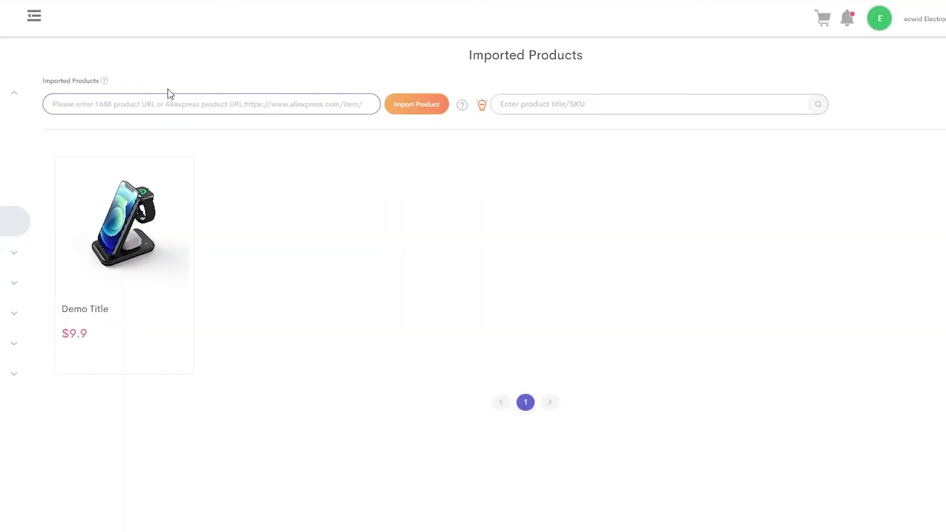
{"action": "key", "text": "ctrl+v"}
{"action": "left_click", "coordinate": [418, 104]}
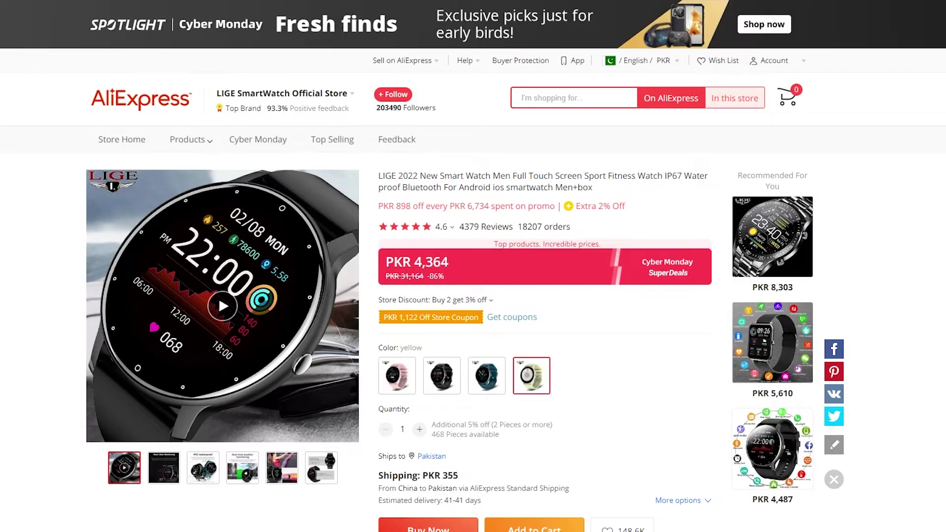
{"action": "scroll", "coordinate": [581, 345], "scroll_direction": "down", "scroll_amount": 1}
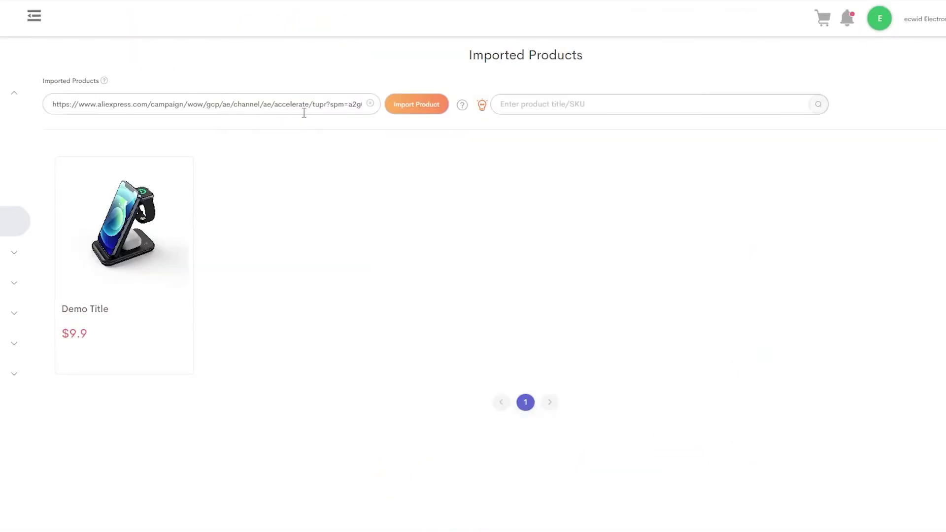
- Replace the import link with the LIGE smartwatch URL and import it, listed at $16.44
{"action": "left_click", "coordinate": [368, 104]}
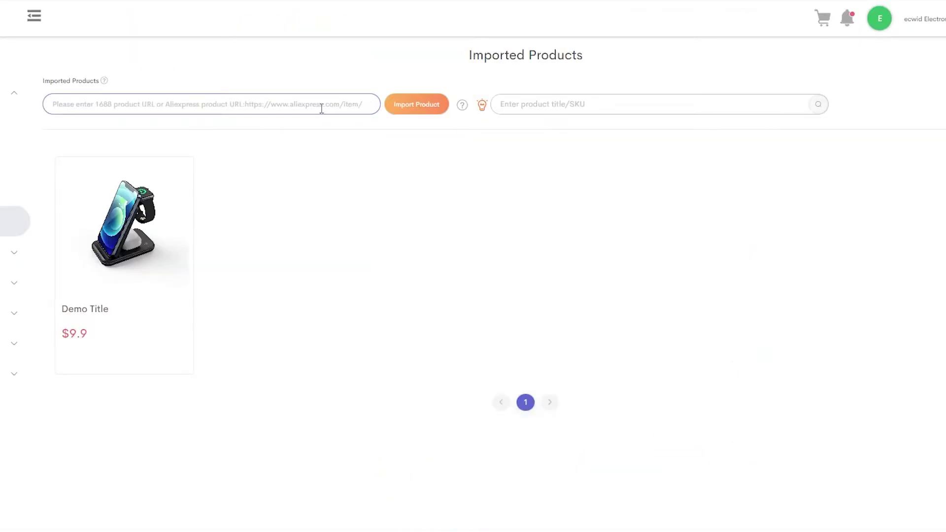
{"action": "key", "text": "ctrl+v"}
{"action": "left_click", "coordinate": [418, 106]}
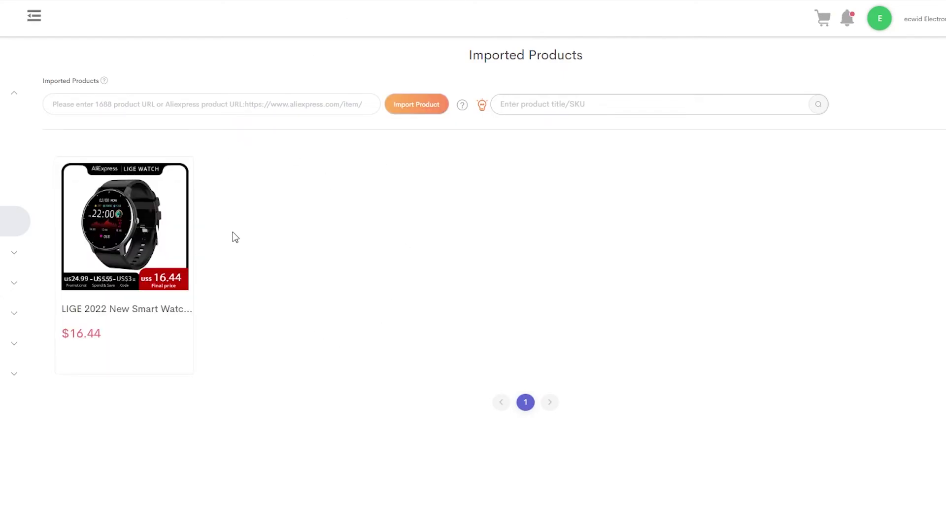
{"action": "mouse_move", "coordinate": [169, 211]}
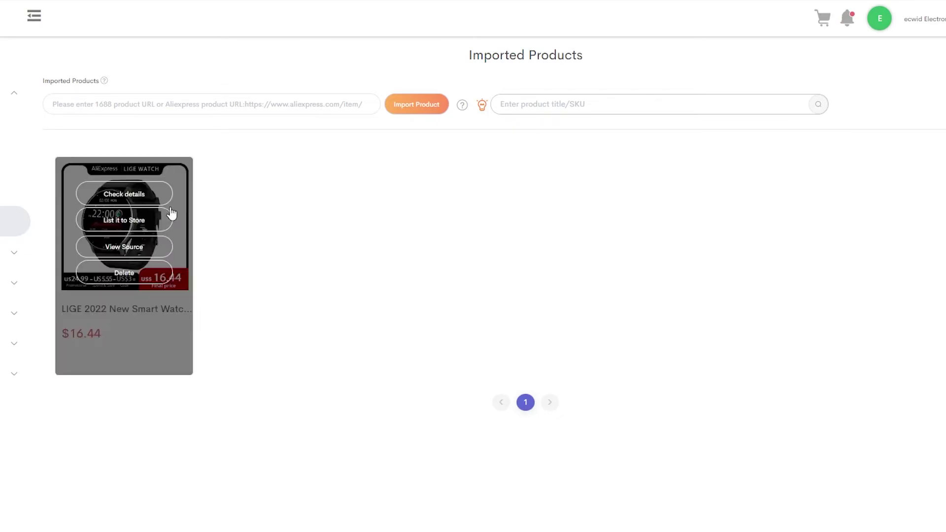
- Open List it to Store for the smartwatch and review its Description and Variants tabs
{"action": "left_click", "coordinate": [131, 223]}
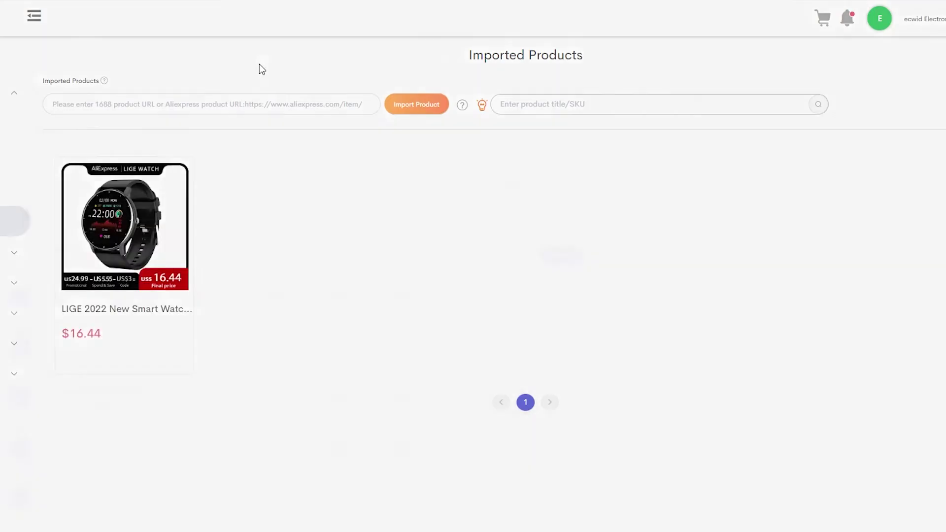
{"action": "scroll", "coordinate": [259, 351], "scroll_direction": "down", "scroll_amount": 10}
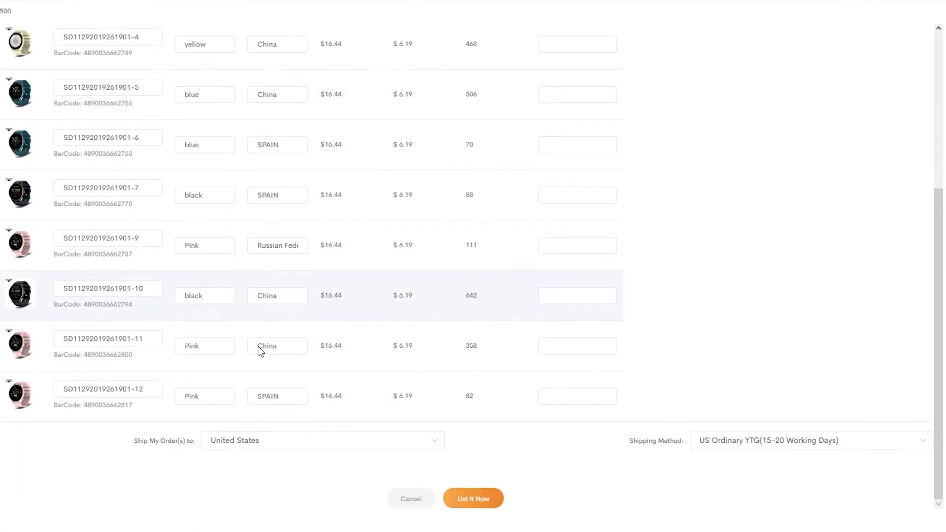
{"action": "scroll", "coordinate": [259, 346], "scroll_direction": "up", "scroll_amount": 5}
{"action": "scroll", "coordinate": [273, 213], "scroll_direction": "down", "scroll_amount": 5}
{"action": "scroll", "coordinate": [266, 217], "scroll_direction": "up", "scroll_amount": 5}
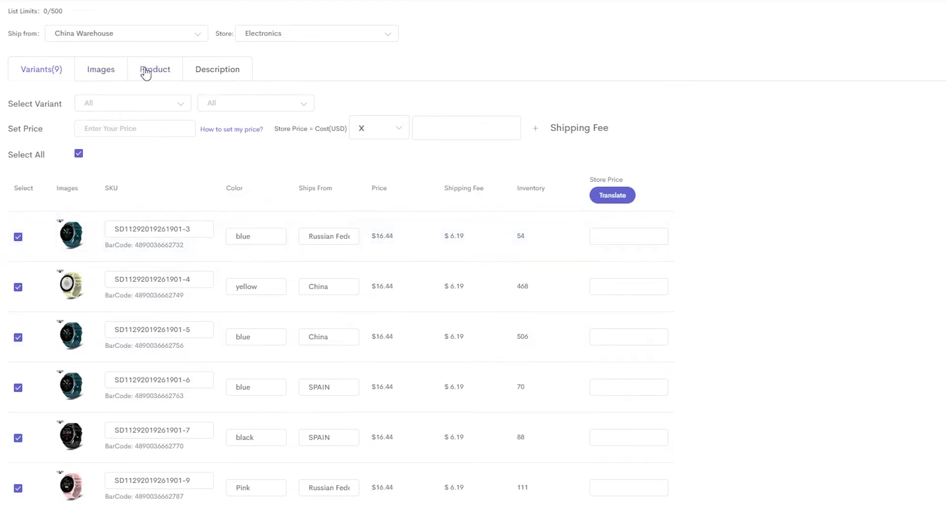
{"action": "left_click", "coordinate": [216, 69]}
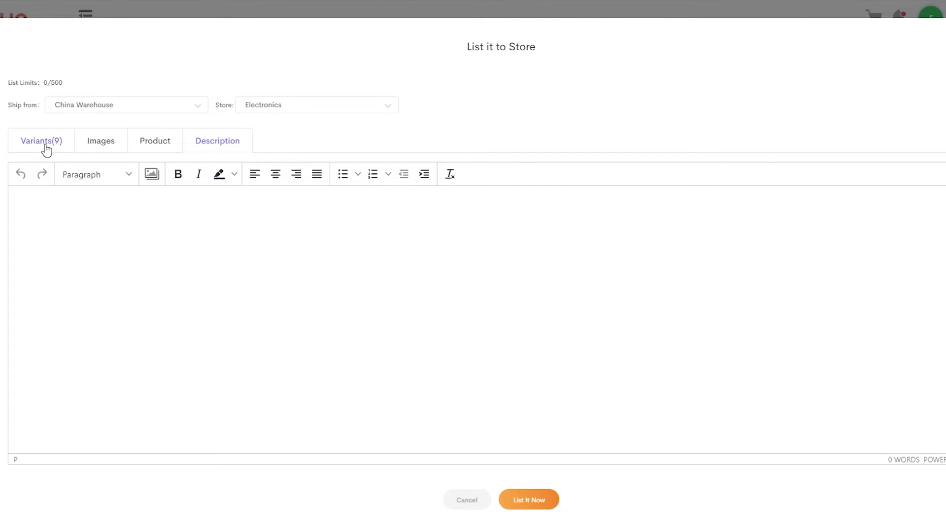
{"action": "left_click", "coordinate": [44, 144]}
- Check the ship-from warehouse, keep Electronics as the target store, and review variant filters and pricing
{"action": "left_click", "coordinate": [163, 111]}
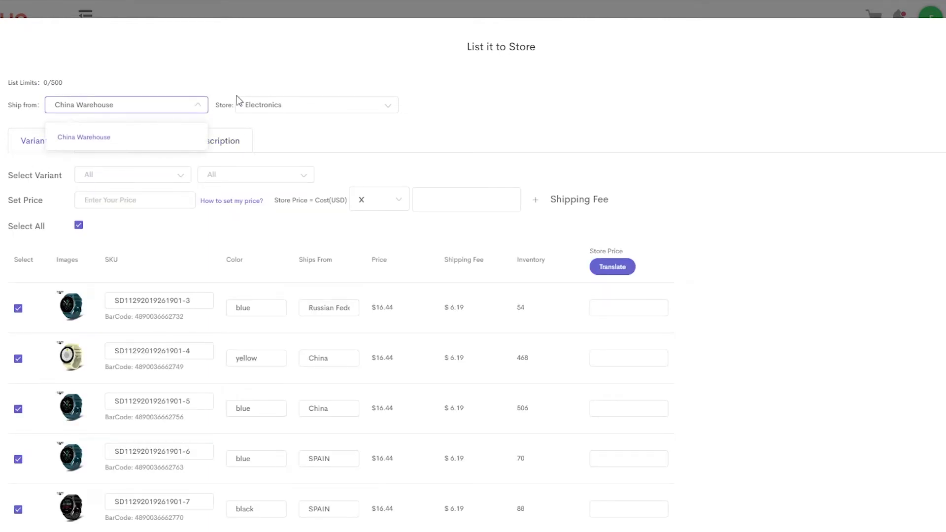
{"action": "left_click", "coordinate": [169, 109]}
{"action": "left_click", "coordinate": [266, 108]}
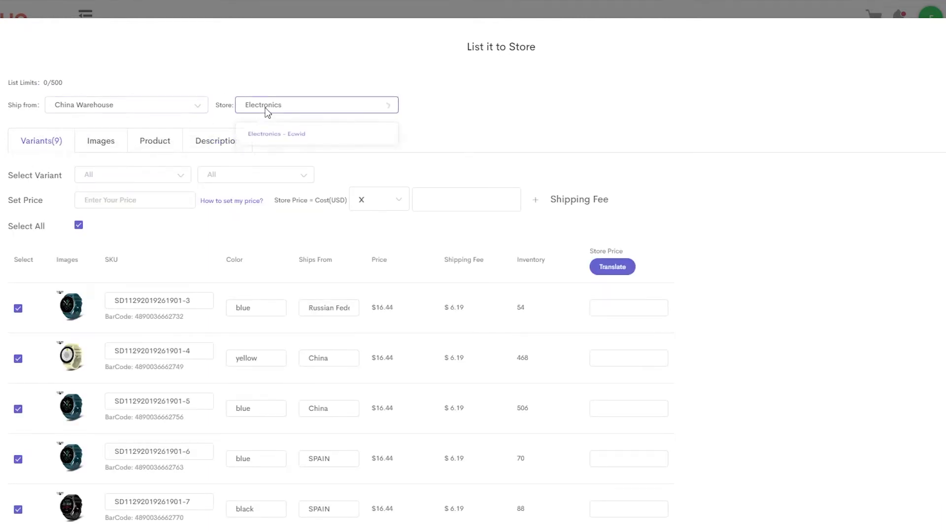
{"action": "left_click", "coordinate": [321, 109]}
{"action": "scroll", "coordinate": [239, 150], "scroll_direction": "down", "scroll_amount": 2}
{"action": "scroll", "coordinate": [232, 150], "scroll_direction": "up", "scroll_amount": 2}
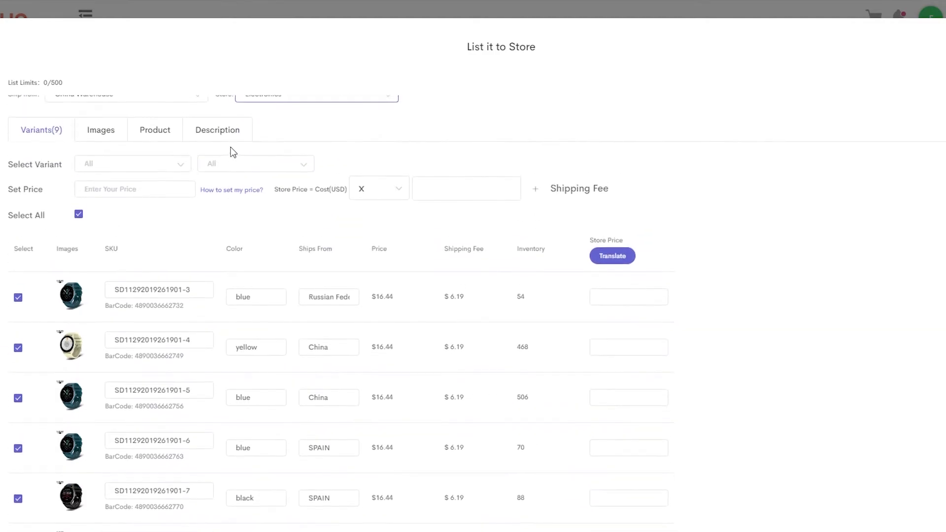
{"action": "left_click", "coordinate": [162, 165]}
{"action": "left_click", "coordinate": [359, 121]}
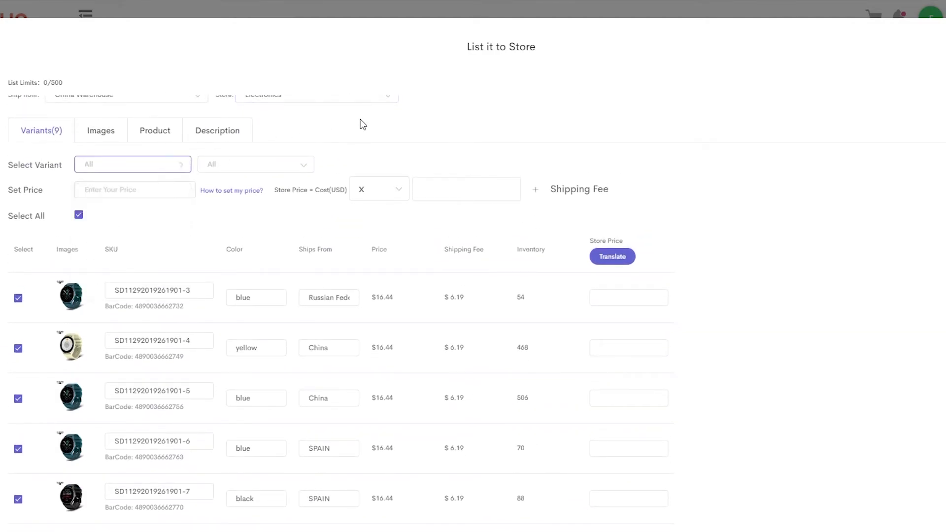
{"action": "left_click", "coordinate": [419, 187]}
{"action": "scroll", "coordinate": [418, 189], "scroll_direction": "down", "scroll_amount": 3}
{"action": "scroll", "coordinate": [419, 190], "scroll_direction": "down", "scroll_amount": 2}
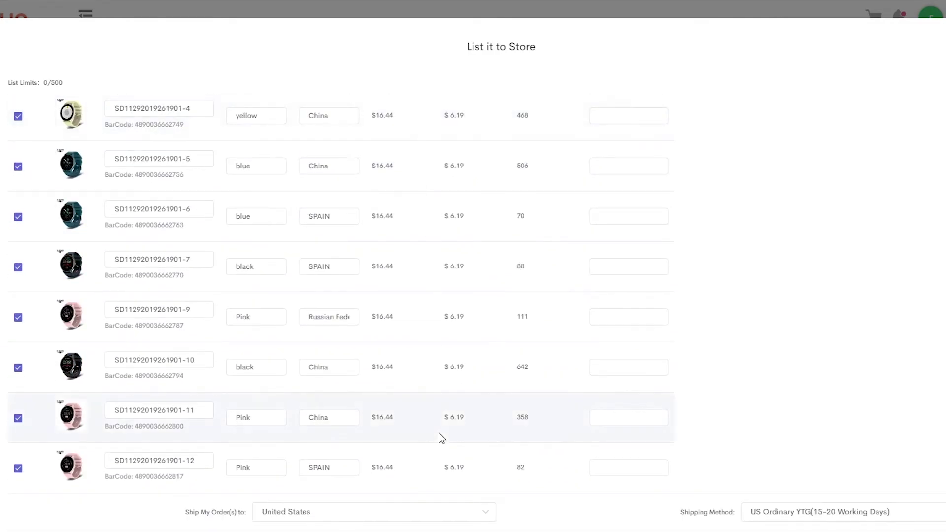
- Keep United States as destination, review shipping methods, and submit with List It Now
{"action": "left_click", "coordinate": [402, 512]}
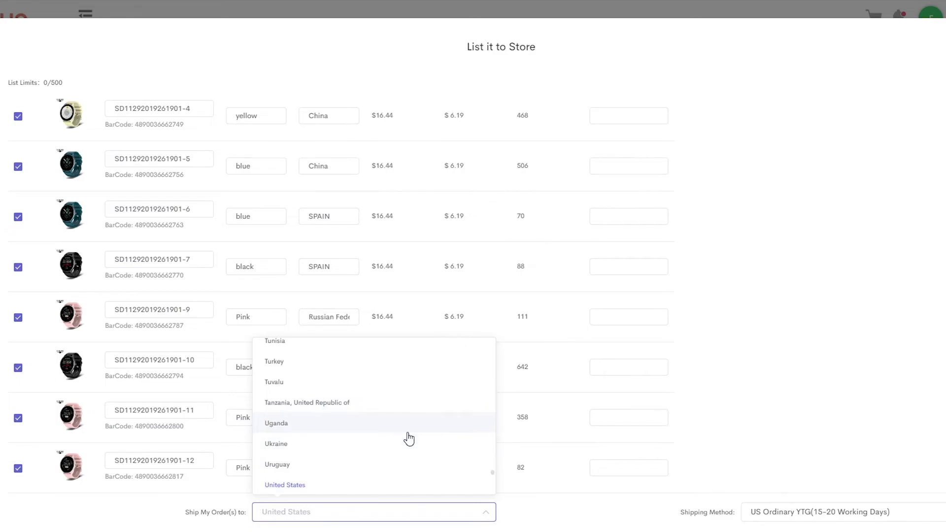
{"action": "left_click", "coordinate": [401, 485]}
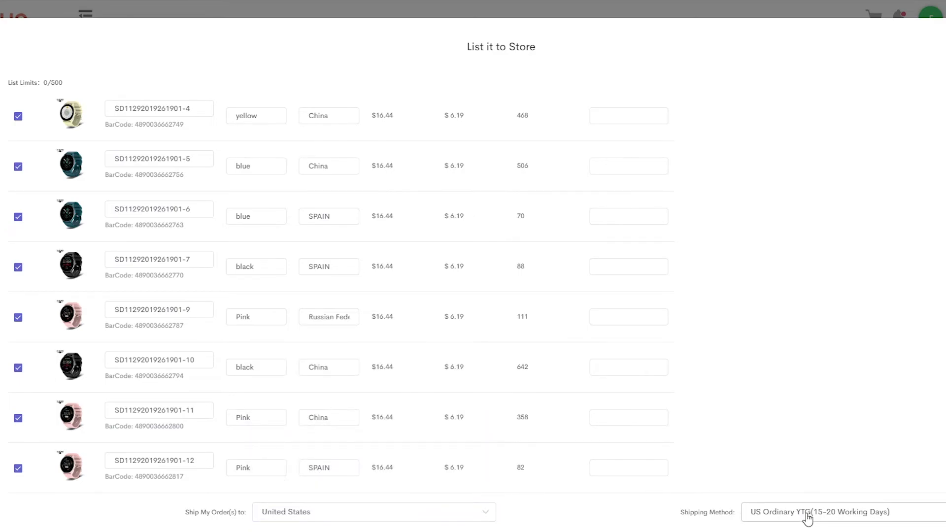
{"action": "left_click", "coordinate": [798, 519]}
{"action": "right_click", "coordinate": [804, 516]}
{"action": "left_click", "coordinate": [725, 515]}
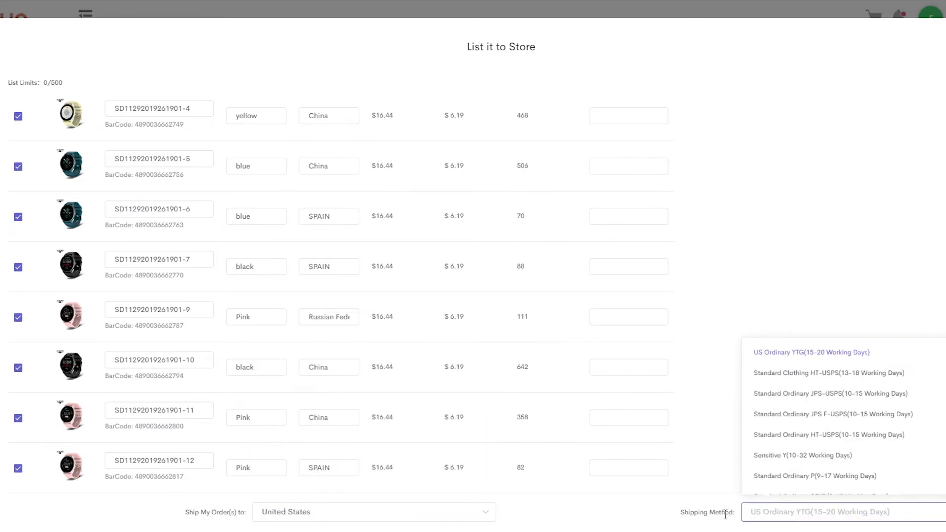
{"action": "left_click", "coordinate": [796, 512]}
{"action": "scroll", "coordinate": [898, 393], "scroll_direction": "down", "scroll_amount": 2}
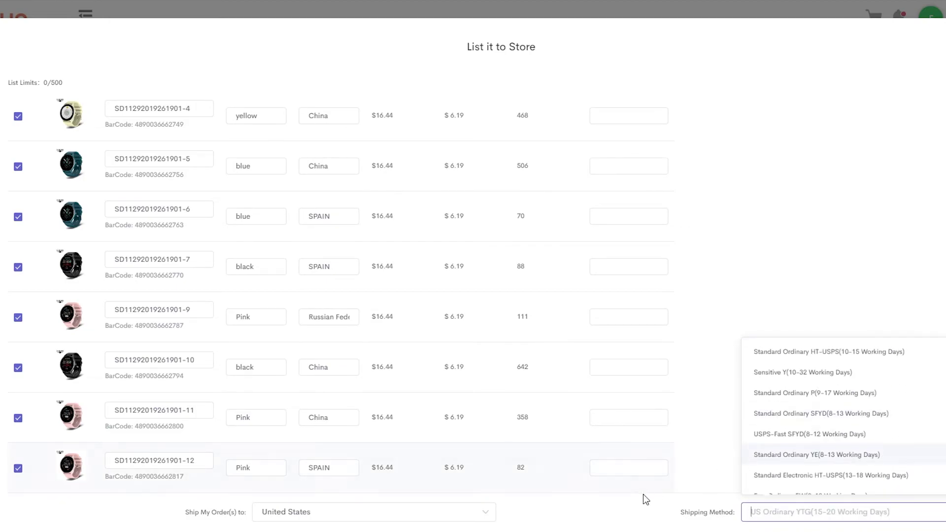
{"action": "left_click", "coordinate": [651, 514]}
{"action": "scroll", "coordinate": [659, 354], "scroll_direction": "up", "scroll_amount": 5}
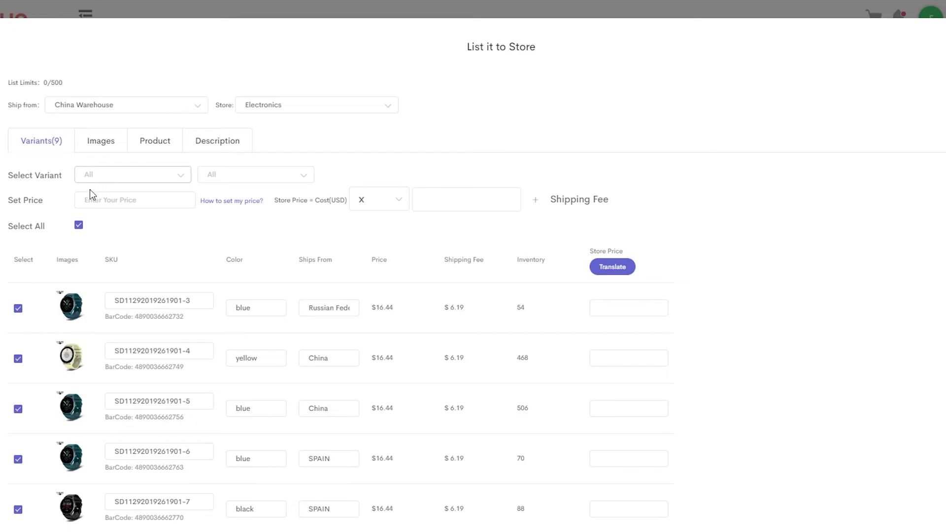
{"action": "scroll", "coordinate": [231, 204], "scroll_direction": "down", "scroll_amount": 6}
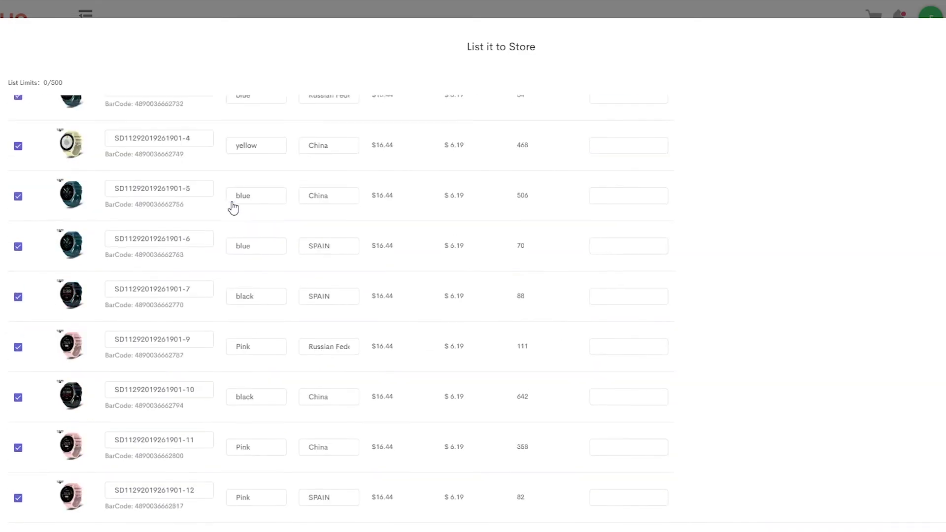
{"action": "scroll", "coordinate": [529, 276], "scroll_direction": "down", "scroll_amount": 1}
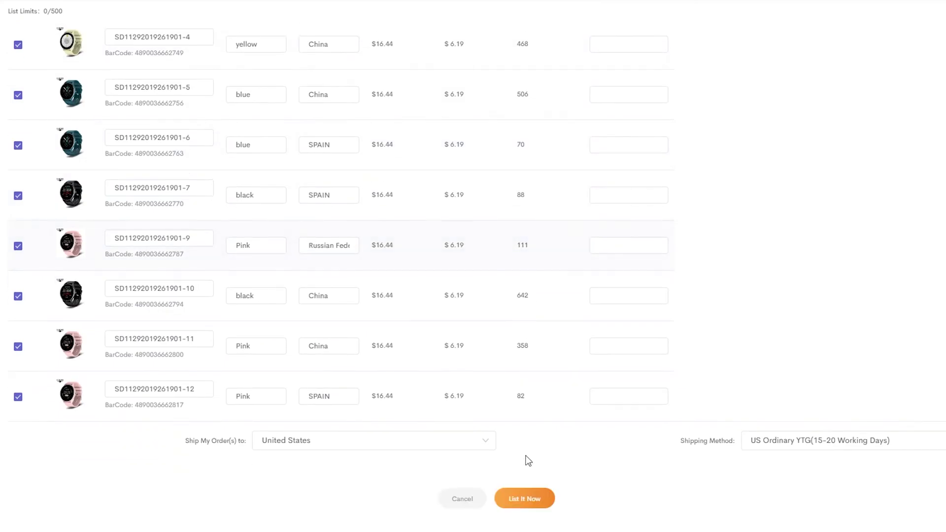
{"action": "left_click", "coordinate": [525, 498]}
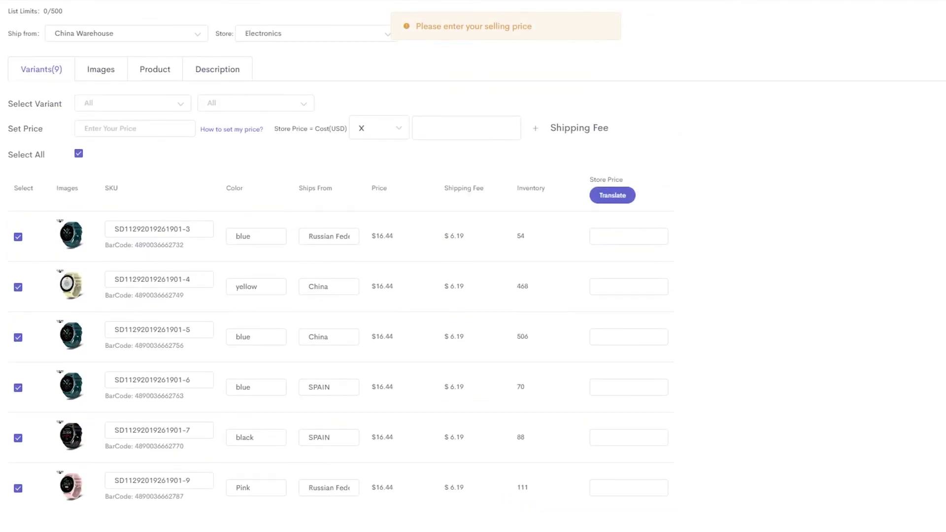
- Cancel the List it to Store dialog, leaving the LIGE smartwatch unlisted at $16.44
{"action": "right_click", "coordinate": [906, 198]}
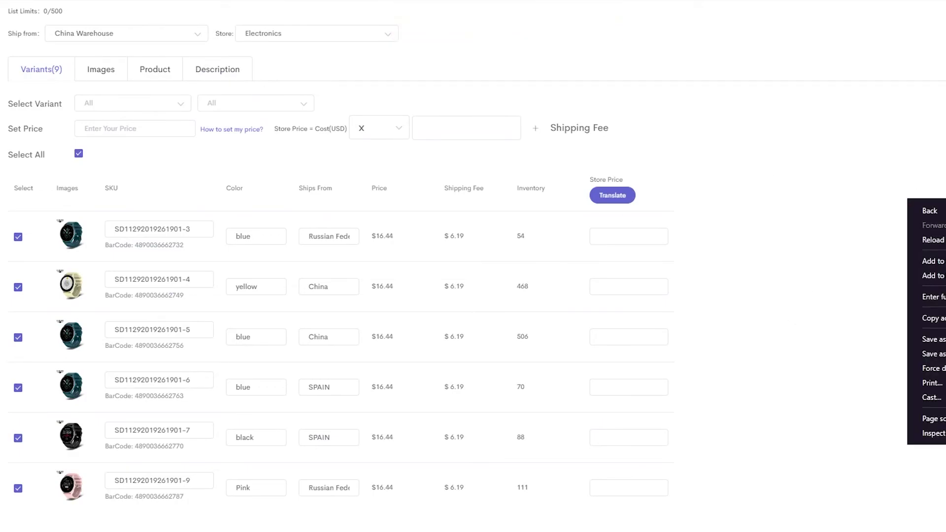
{"action": "left_click", "coordinate": [926, 331]}
{"action": "scroll", "coordinate": [608, 386], "scroll_direction": "down", "scroll_amount": 5}
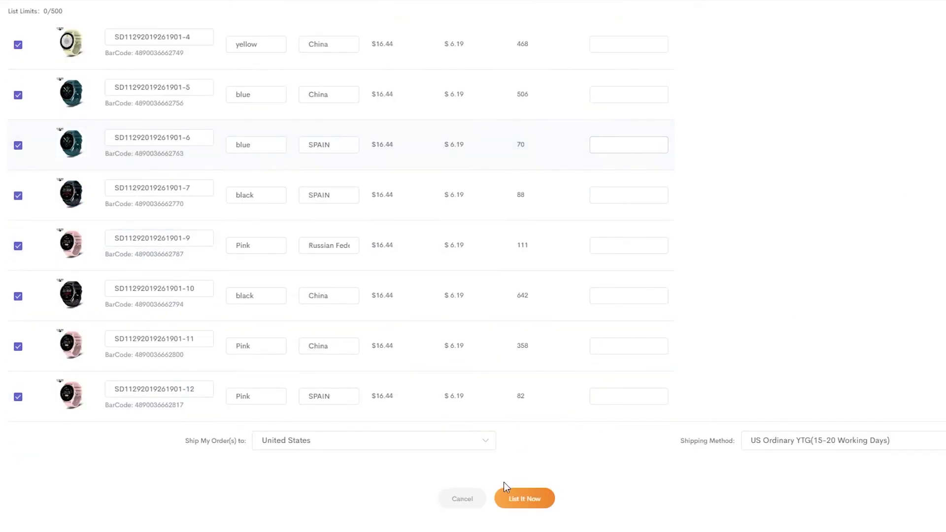
{"action": "left_click", "coordinate": [461, 507]}
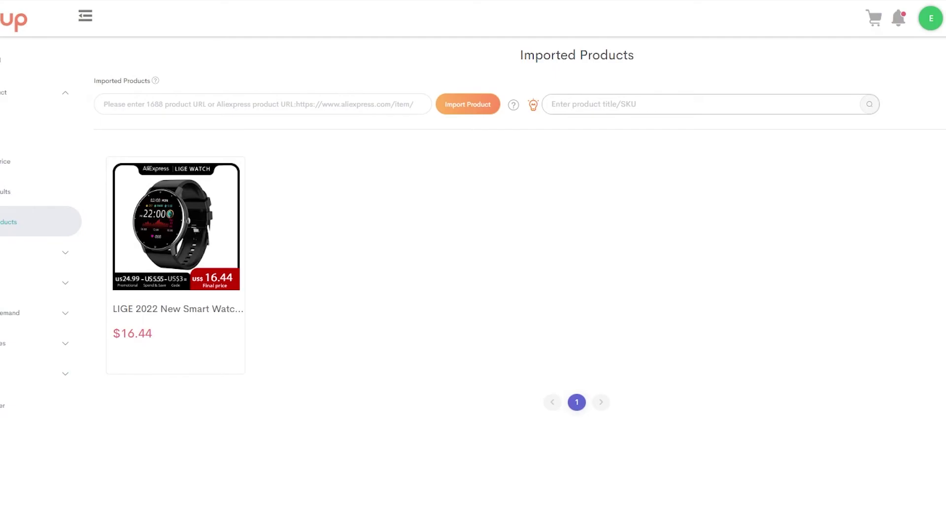